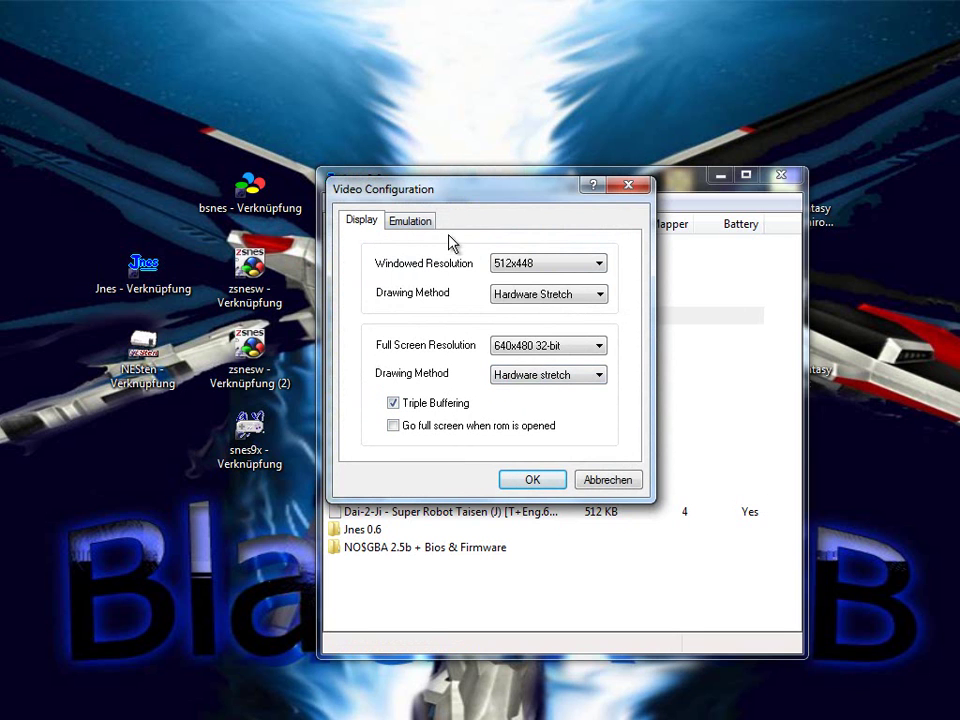
- Check the emulation settings of the video configuration and accept the dialog without changing anything
left_click(420, 222)
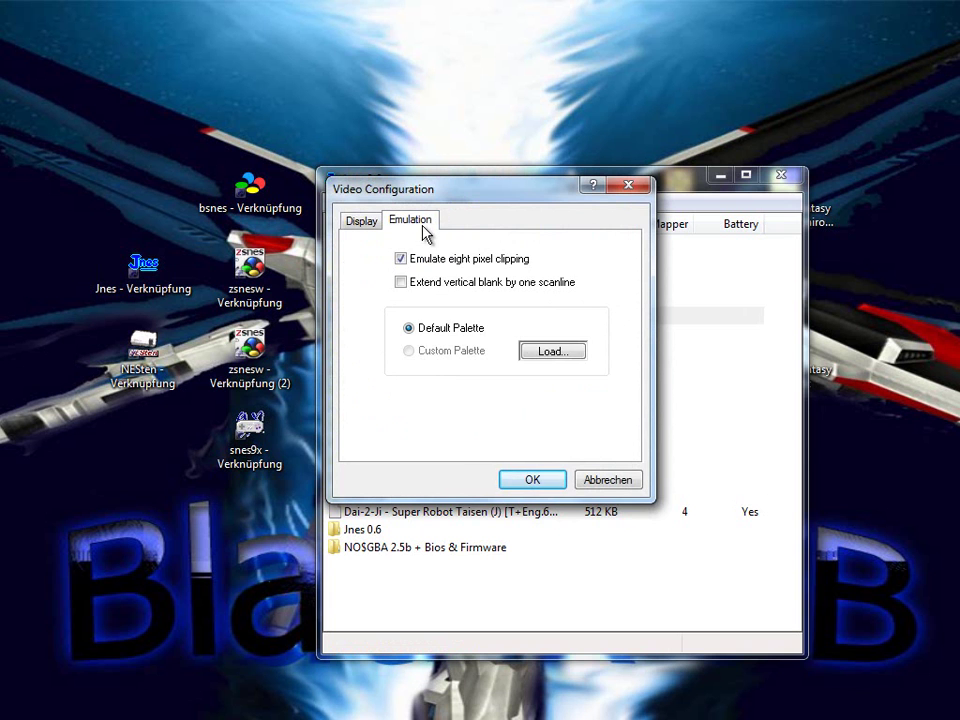
left_click(534, 479)
- Look over the audio channel options and the Player 1 joypad layout, leaving the input configuration without saving
left_click(410, 204)
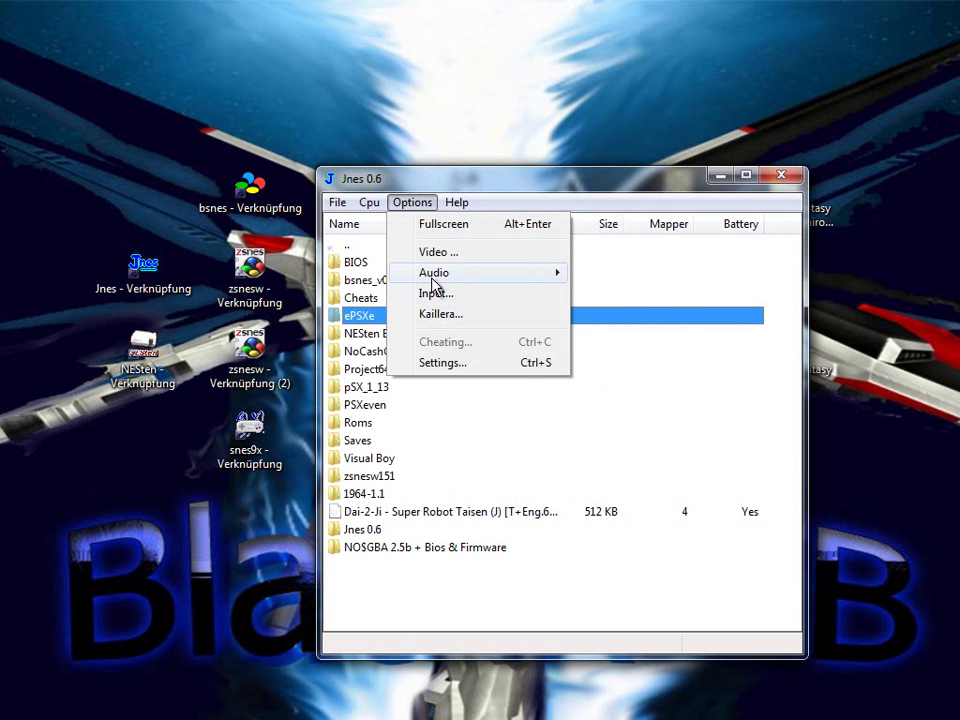
mouse_move(433, 276)
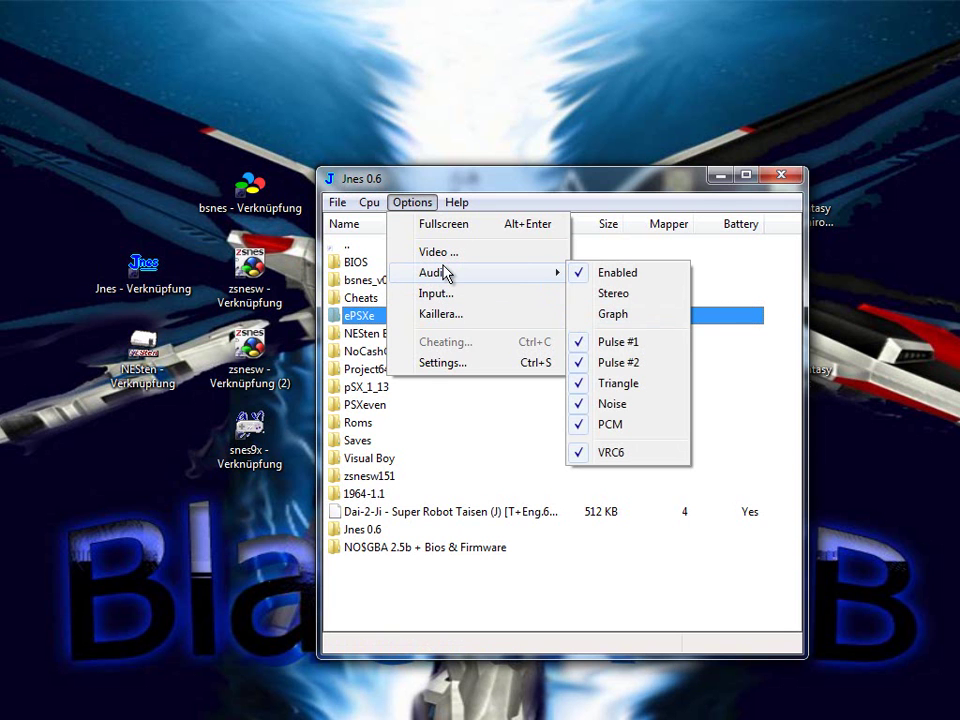
left_click(457, 296)
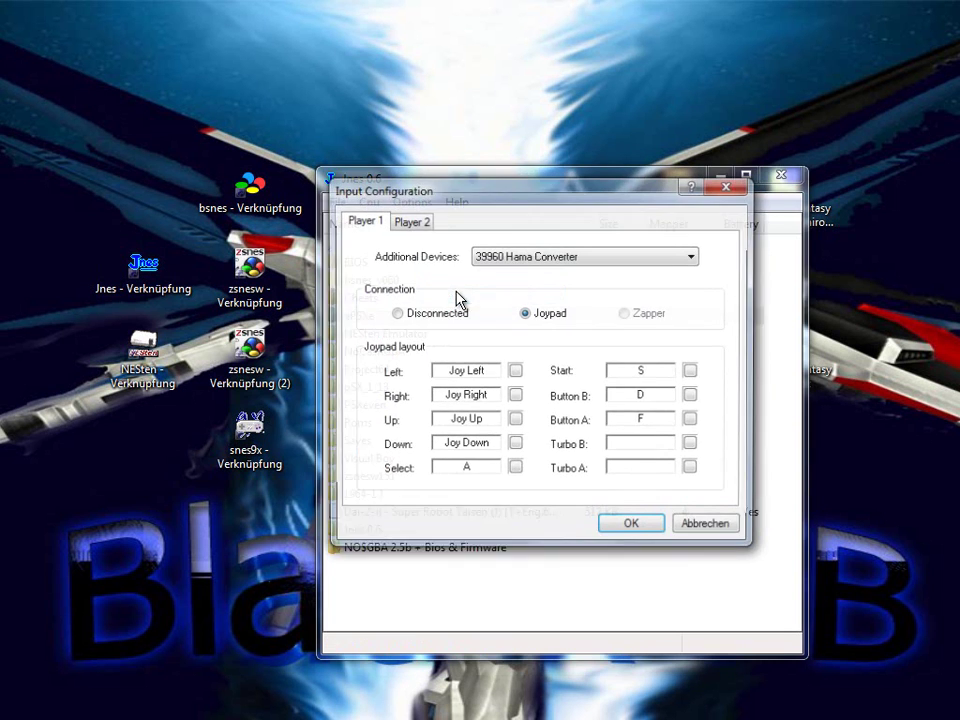
left_click(709, 536)
- Open the Kaillera netplay client and move its window over the upper part of the emulator window
left_click(424, 208)
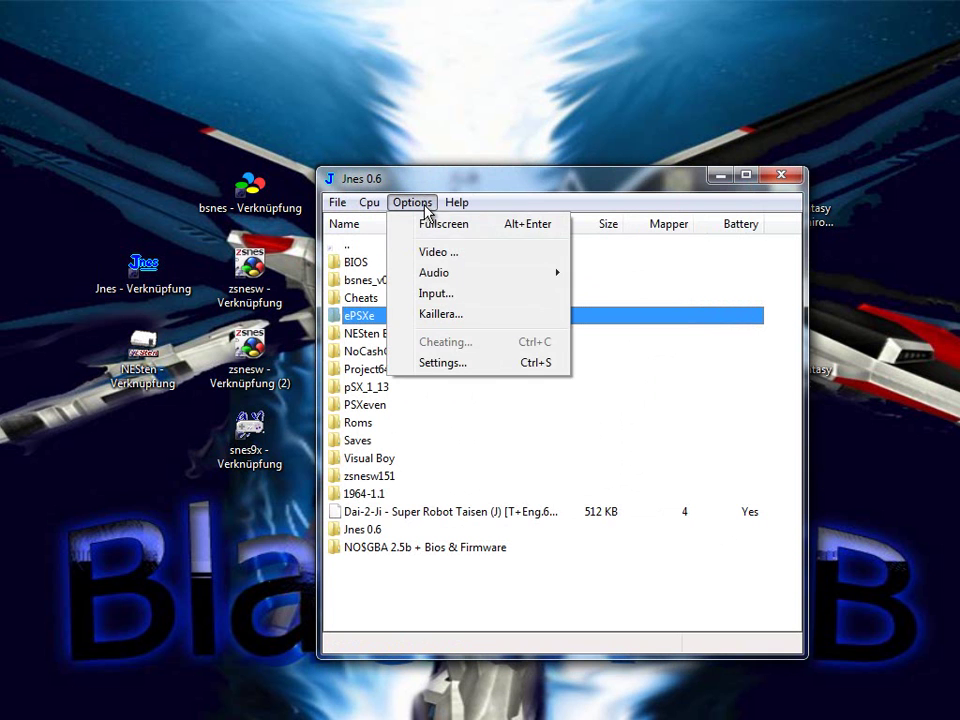
left_click(461, 316)
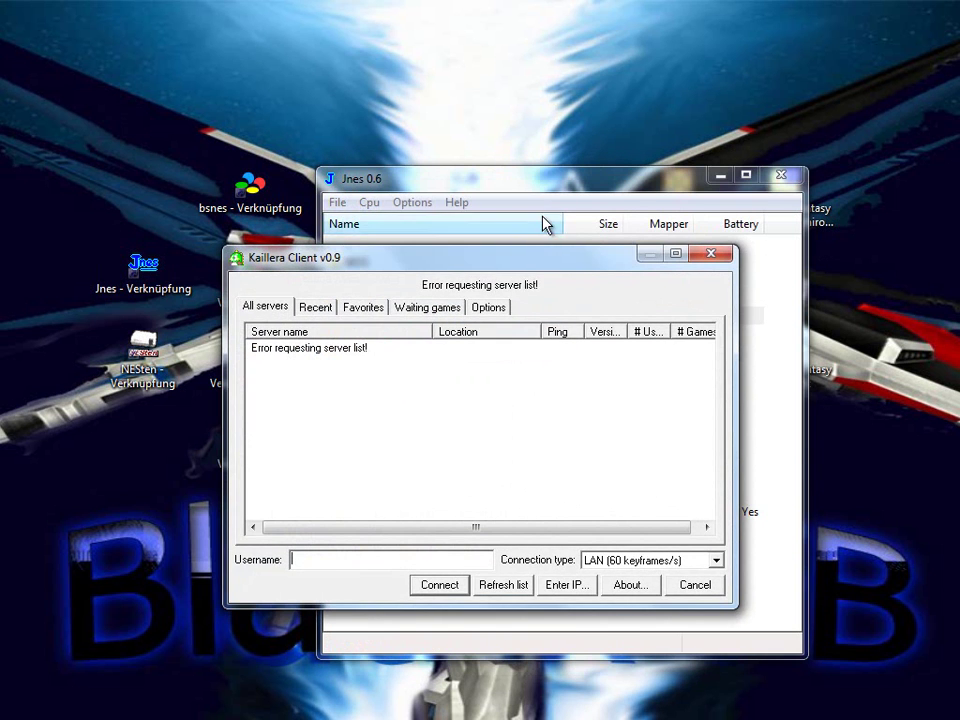
left_click_drag(555, 258, 628, 185)
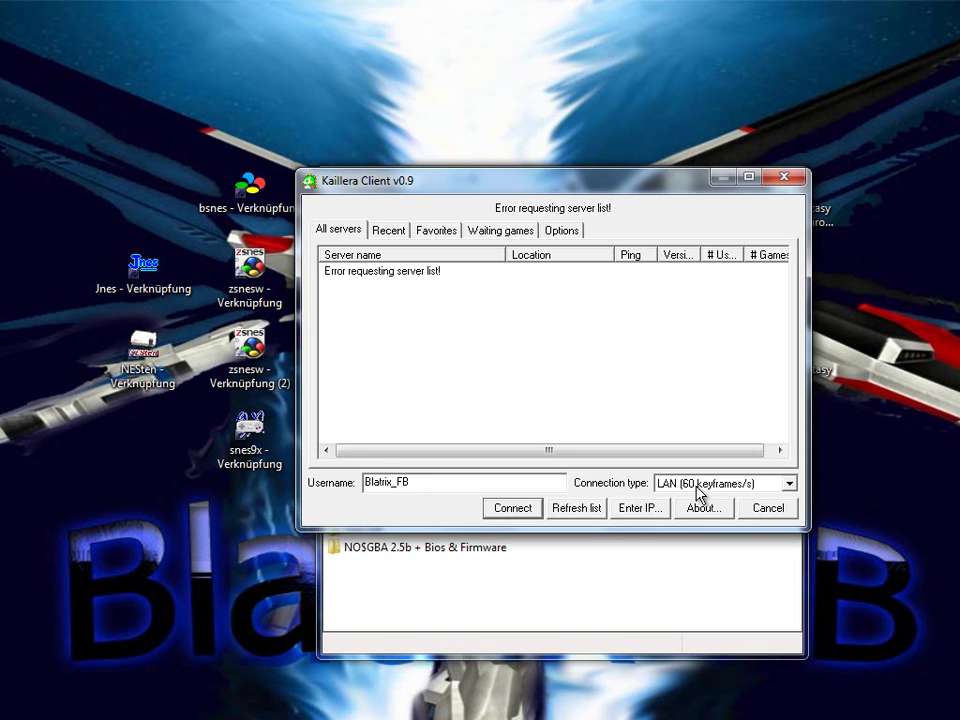
- Clear the username entered in the Kaillera client
key("BackSpace")
key("BackSpace")
key("BackSpace")
key("BackSpace")
key("BackSpace")
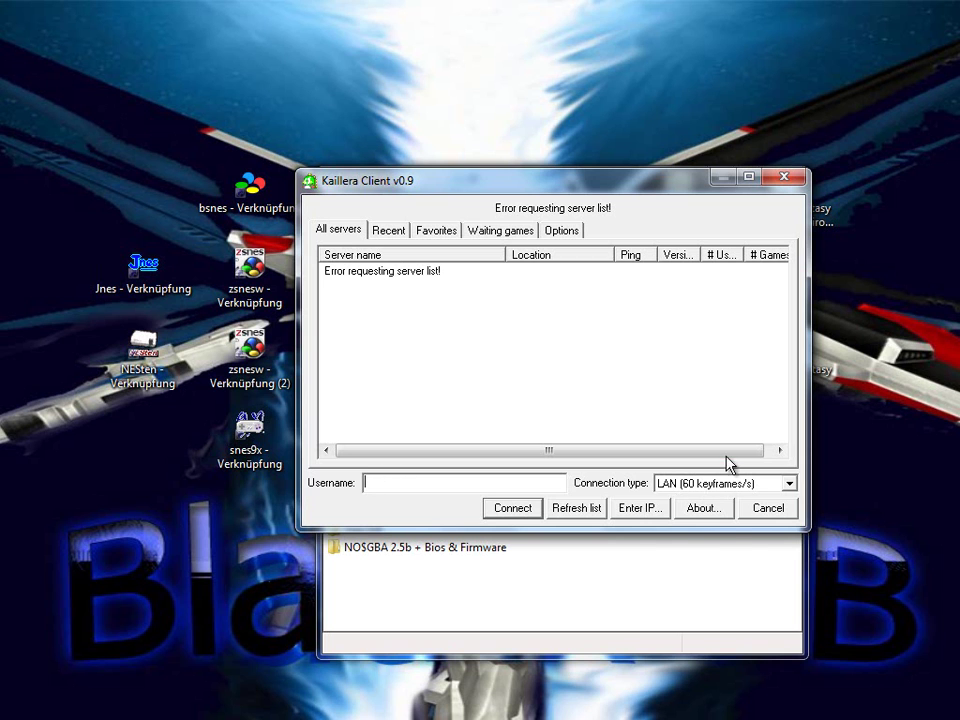
- Review the available connection types and the Kaillera client's own options, including the quit message
left_click(719, 486)
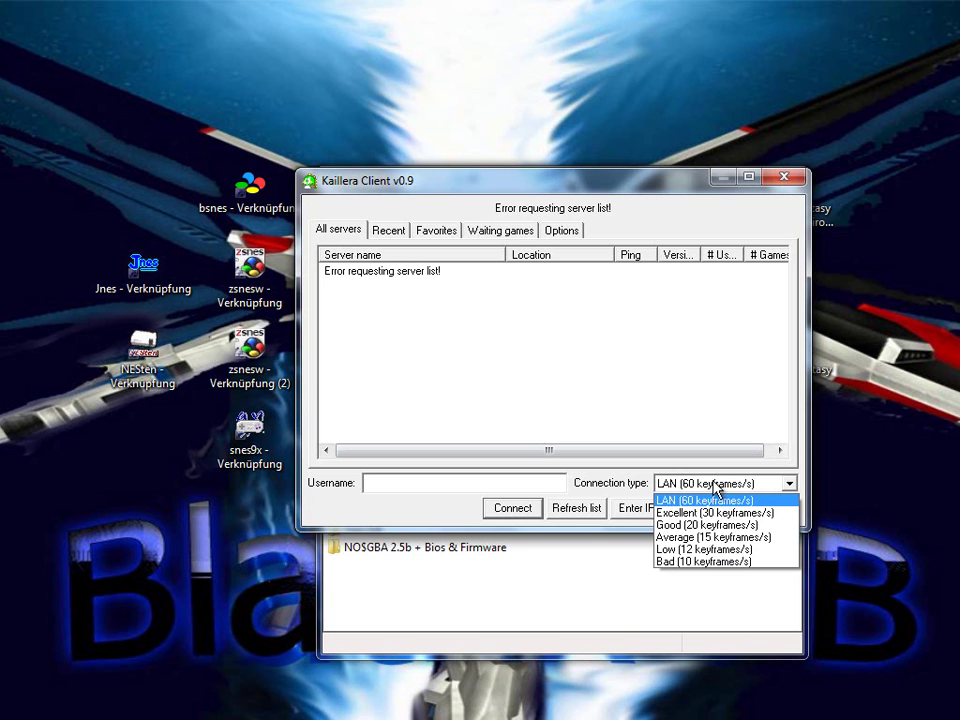
left_click(714, 486)
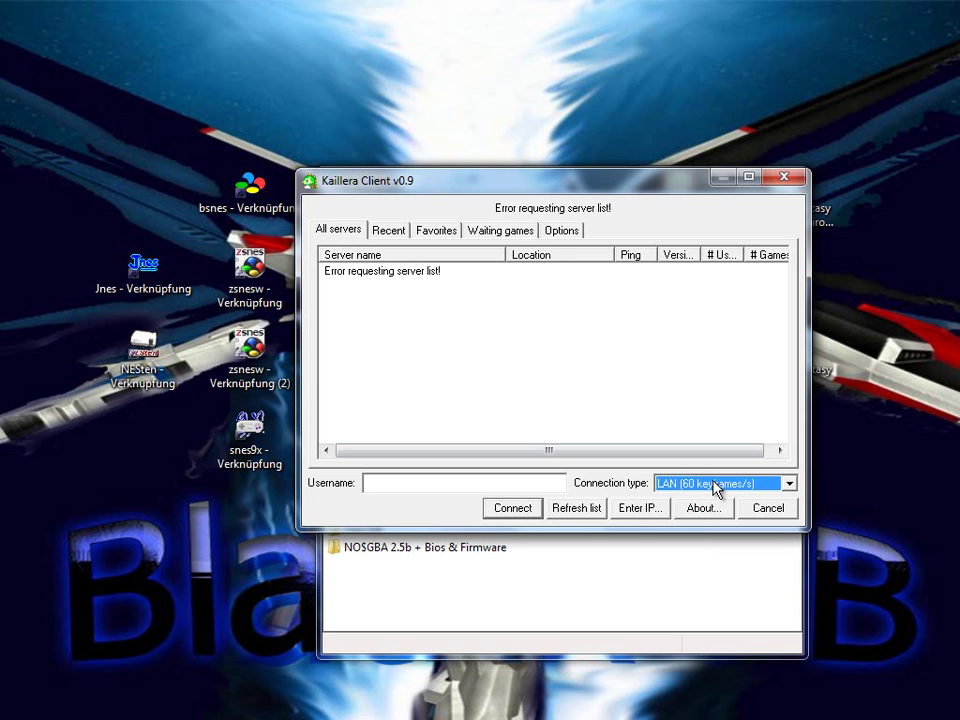
left_click(558, 232)
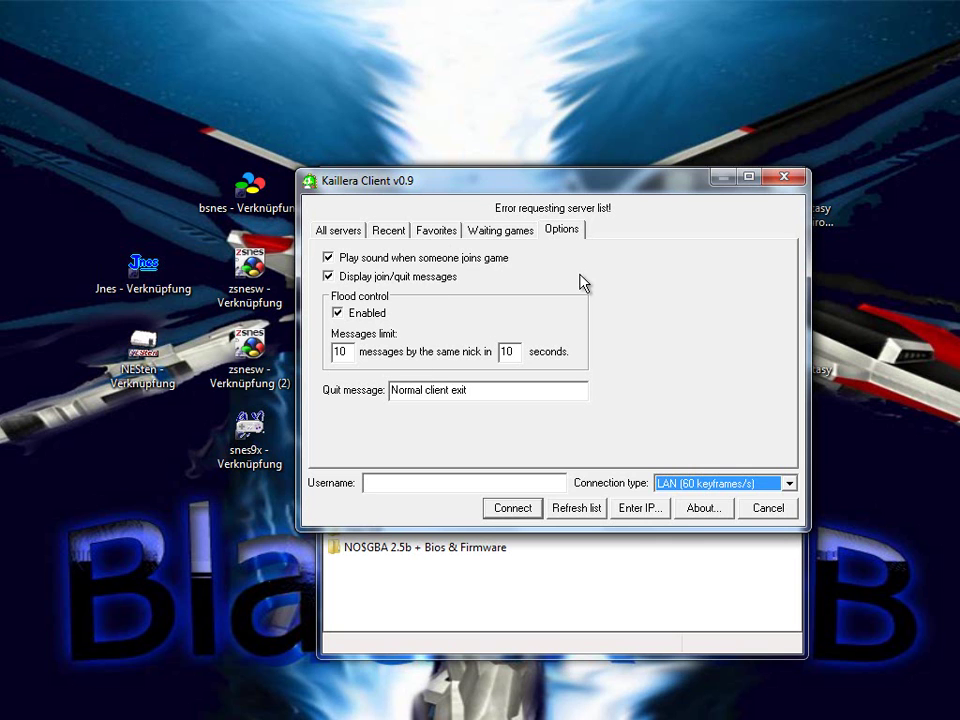
double_click(486, 394)
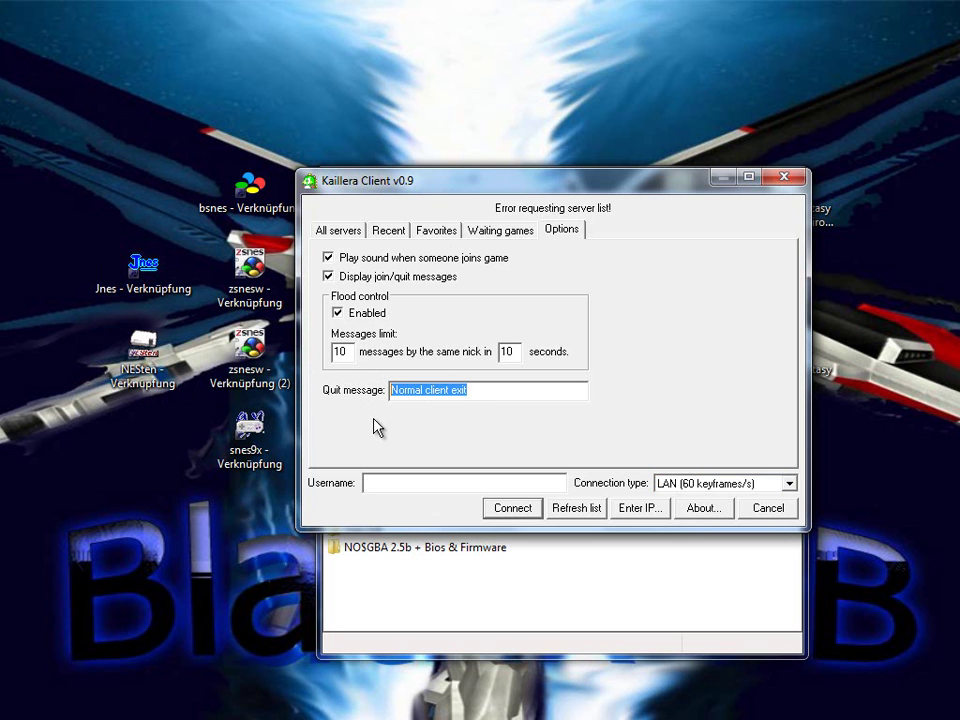
- Look through the Kaillera client's waiting games, favorites, recent and full server lists, and close the client
left_click(489, 238)
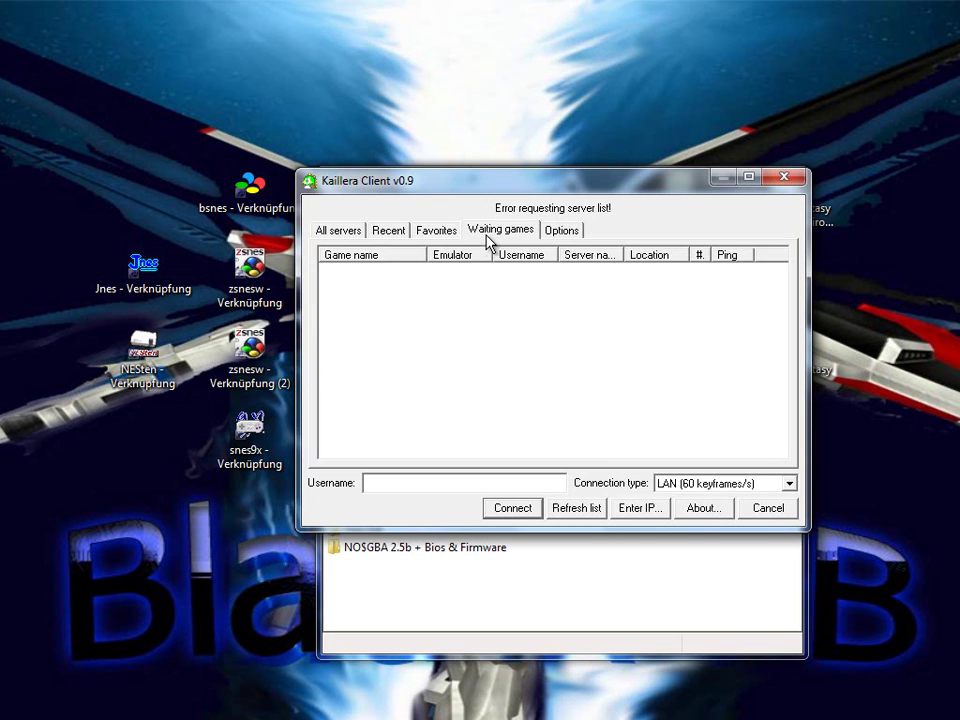
left_click(436, 233)
left_click(498, 236)
left_click(323, 230)
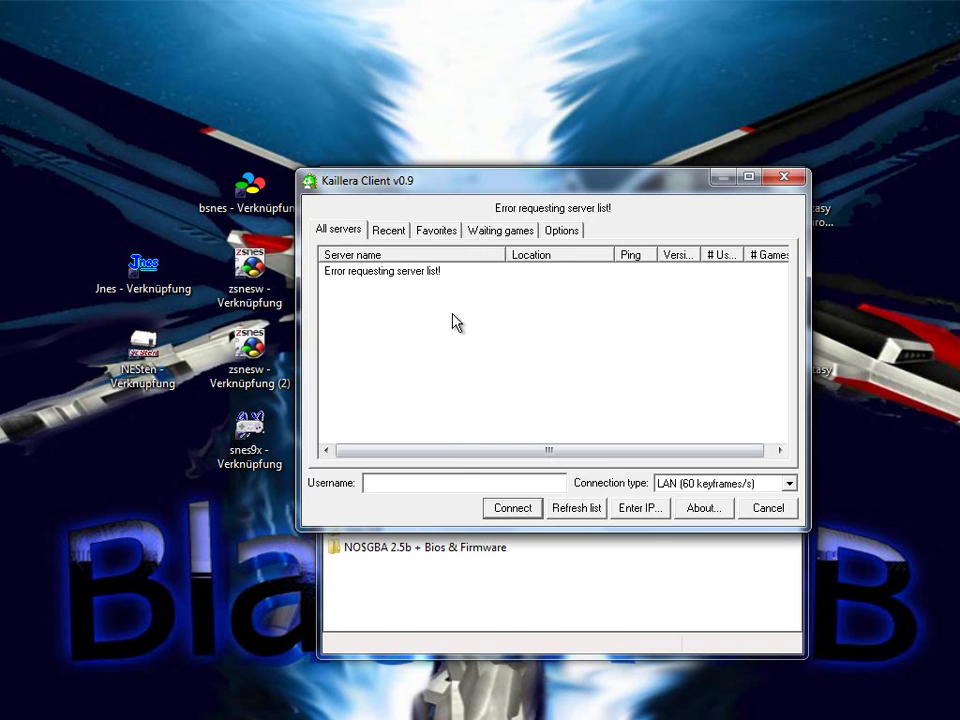
left_click(387, 234)
left_click(421, 234)
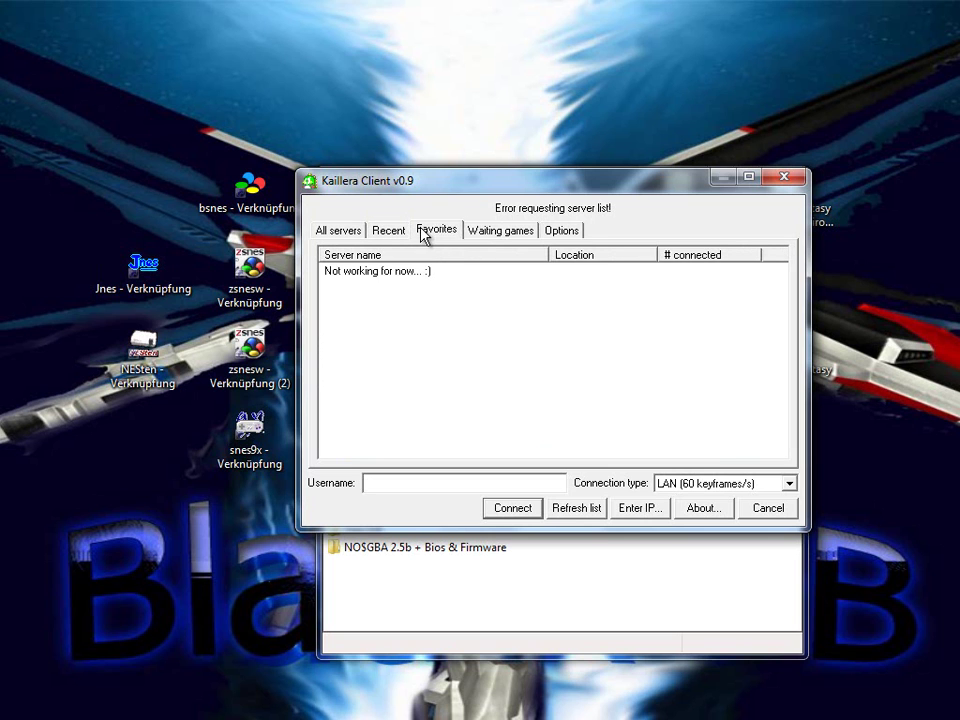
left_click(472, 231)
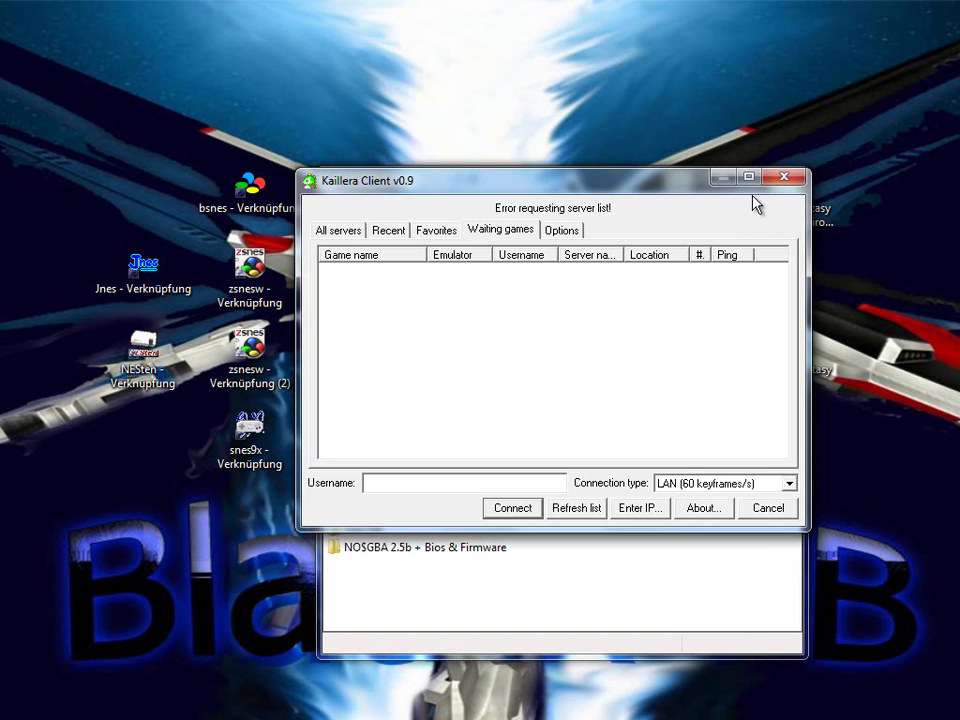
left_click(787, 179)
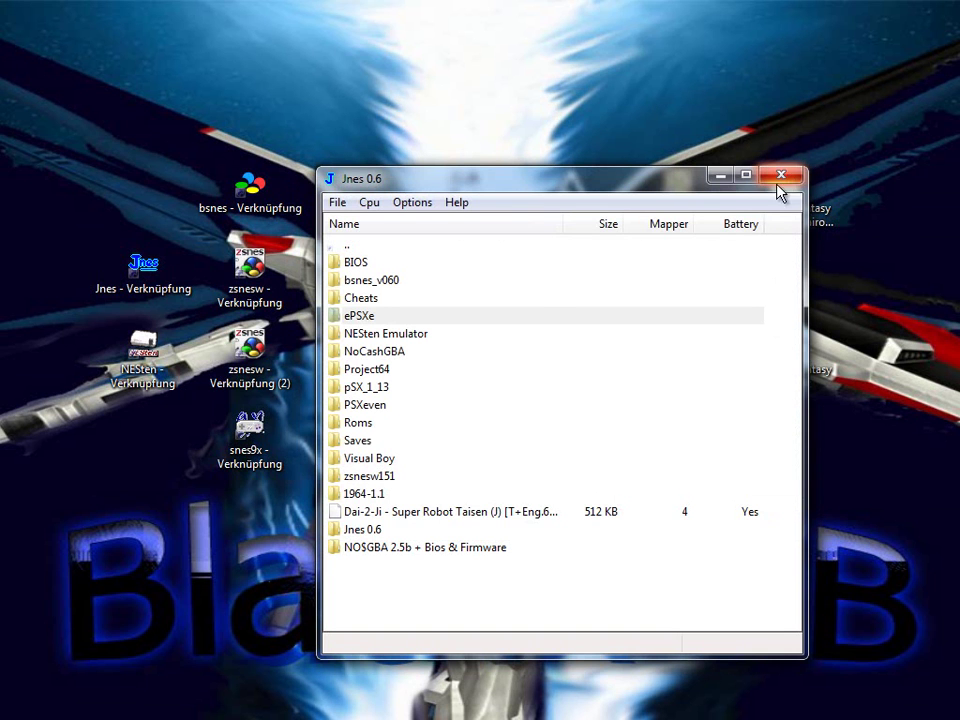
- Review the emulator's save, screenshots and netplay ROM path settings and leave them without saving
left_click(410, 203)
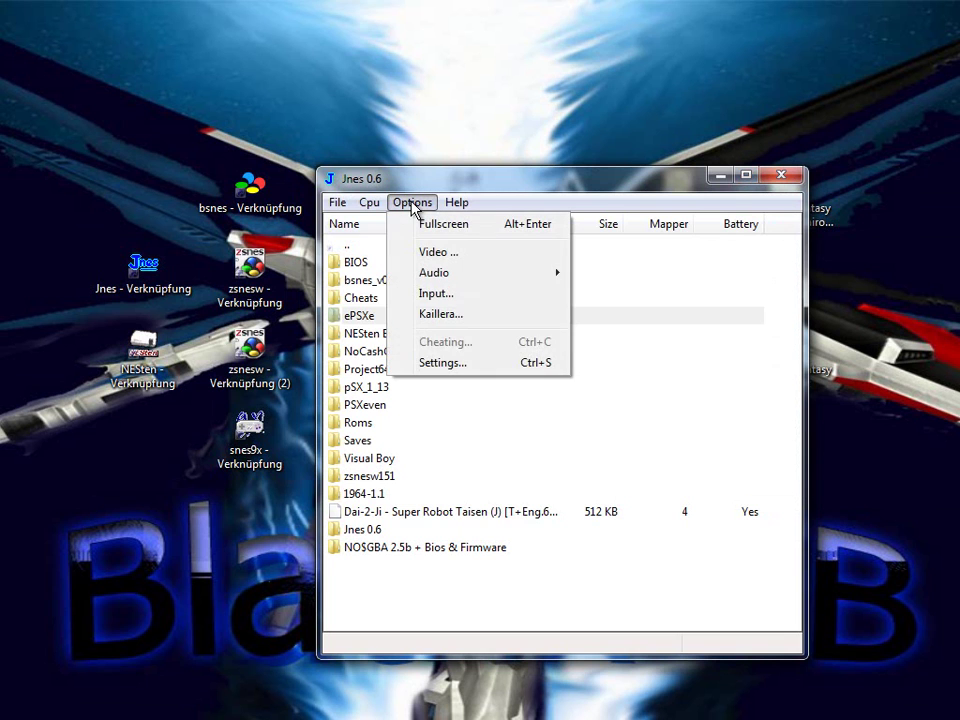
left_click(437, 363)
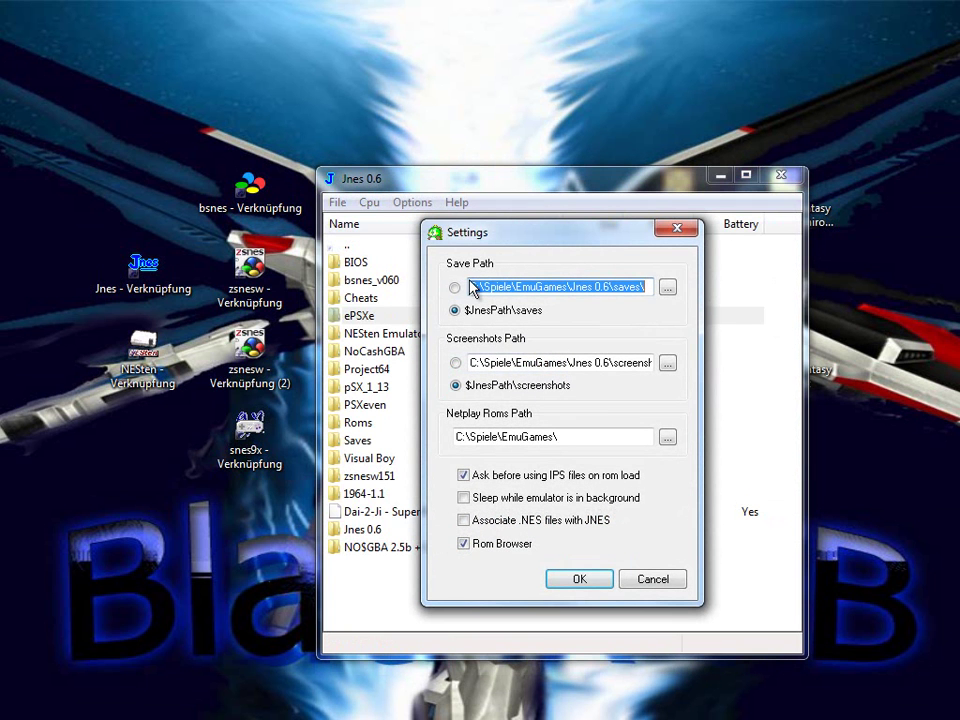
left_click(645, 582)
- Load the Dai-2-Ji - Super Robot Taisen (J) ROM from the ROM browser and close the emulator
left_click(432, 424)
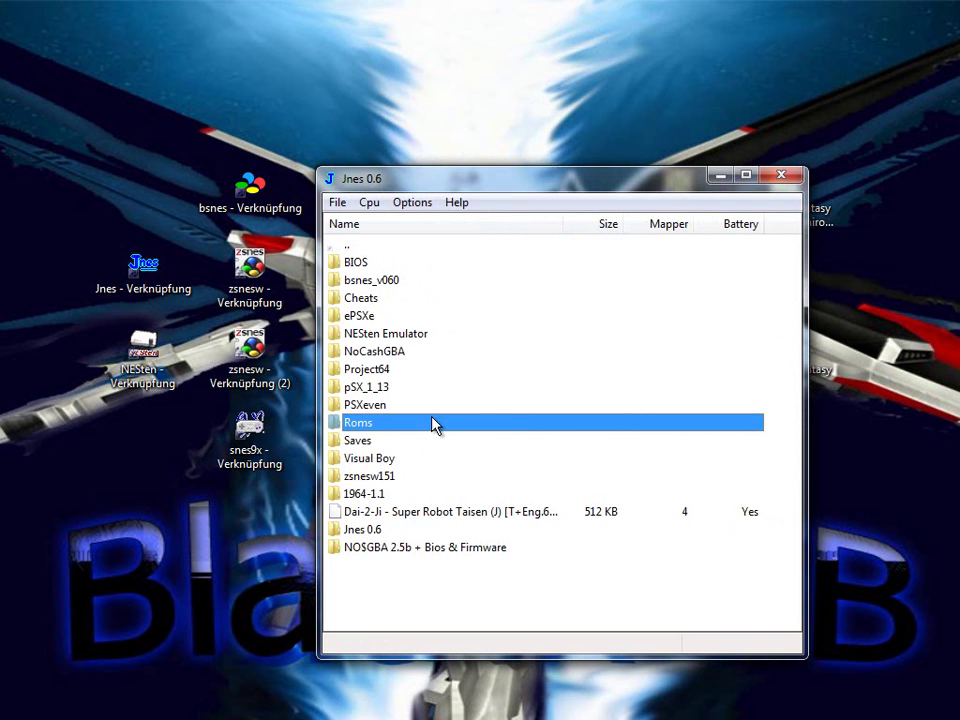
left_click(420, 515)
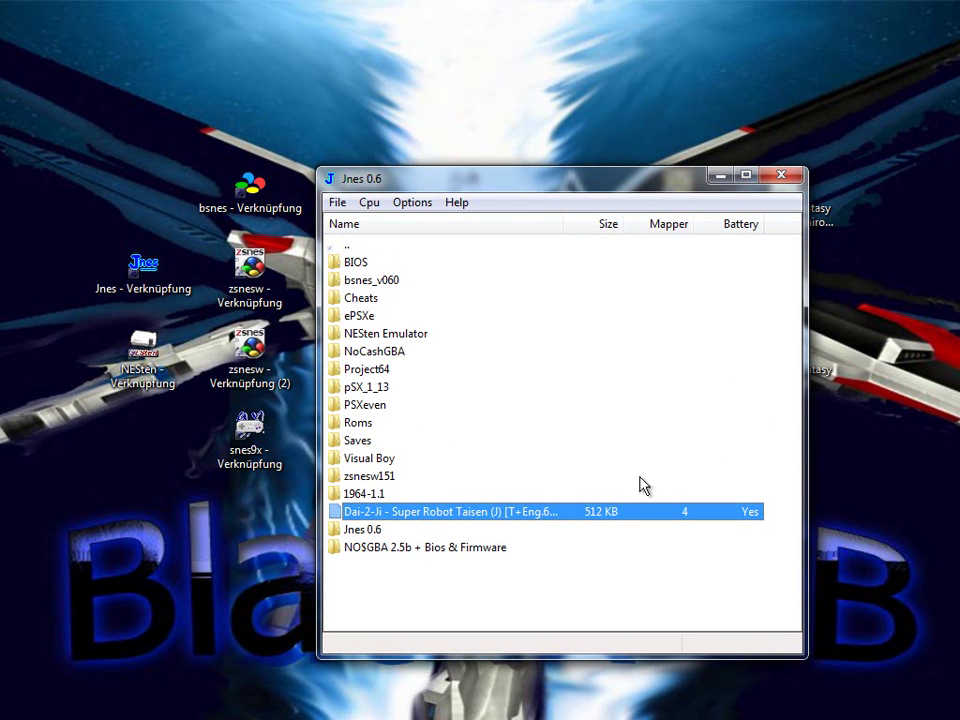
double_click(463, 514)
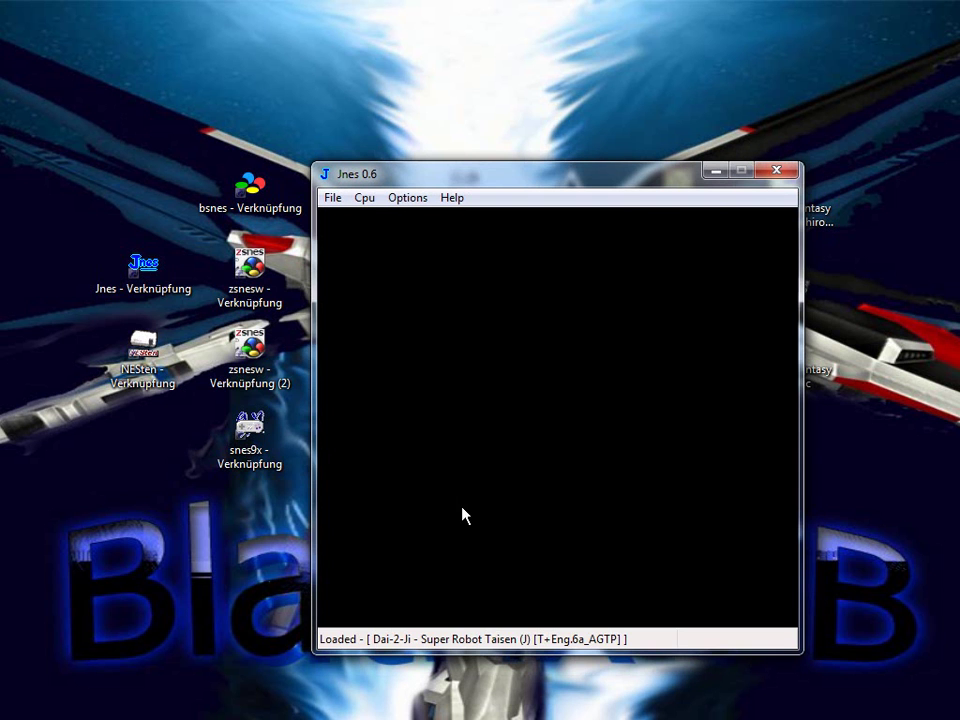
left_click(776, 172)
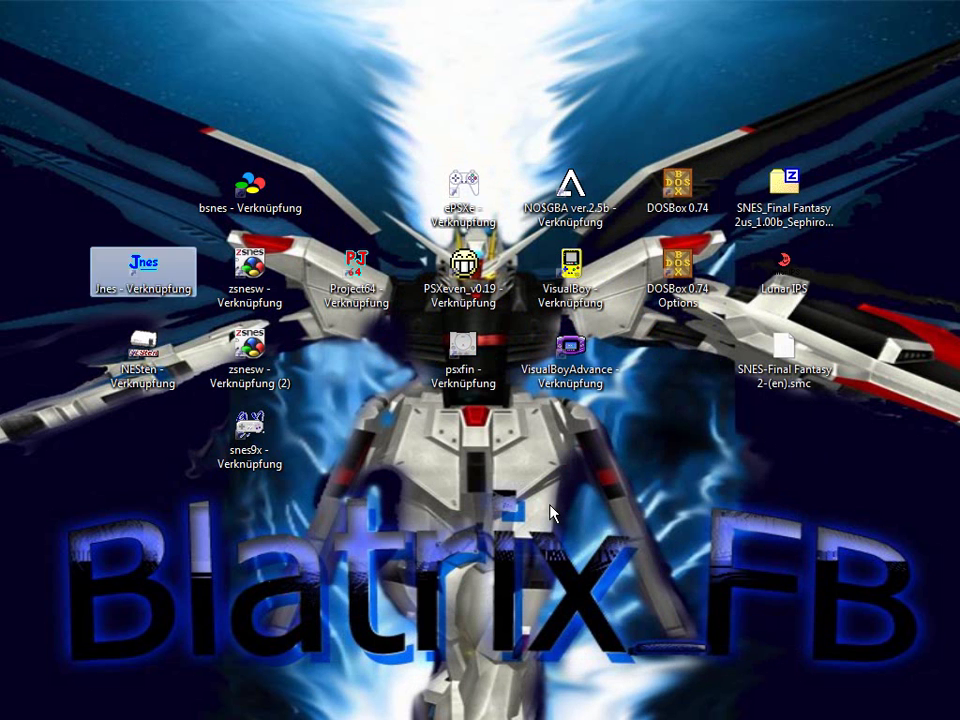
- Examine the compatibility mode settings of the NESten desktop shortcut and close its properties without saving
double_click(160, 368)
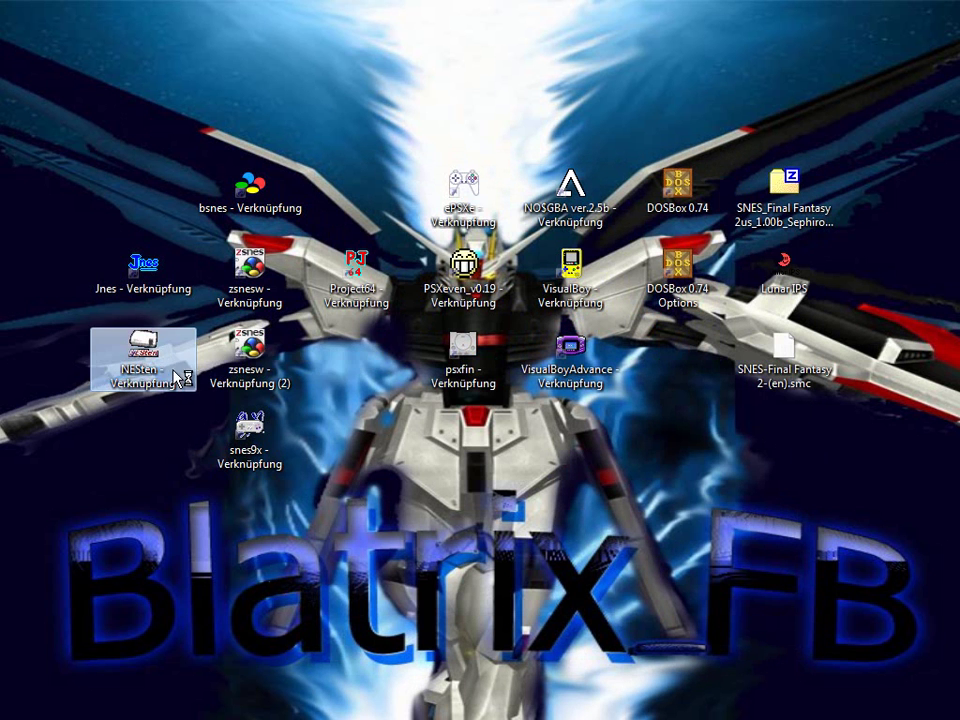
left_click(478, 95)
right_click(118, 368)
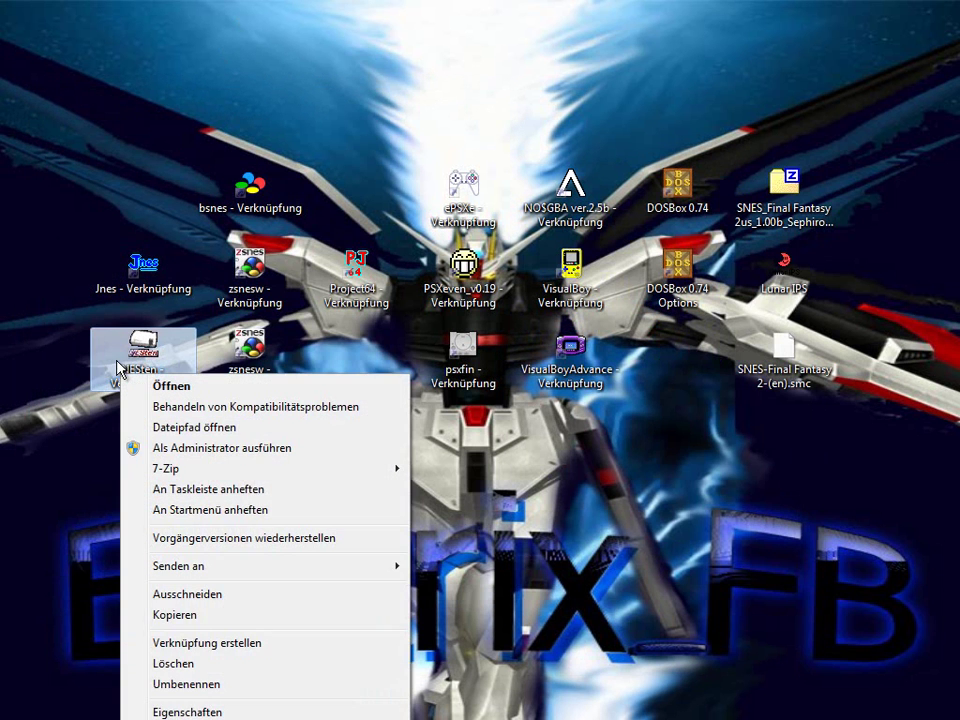
left_click(188, 711)
left_click_drag(340, 328, 622, 205)
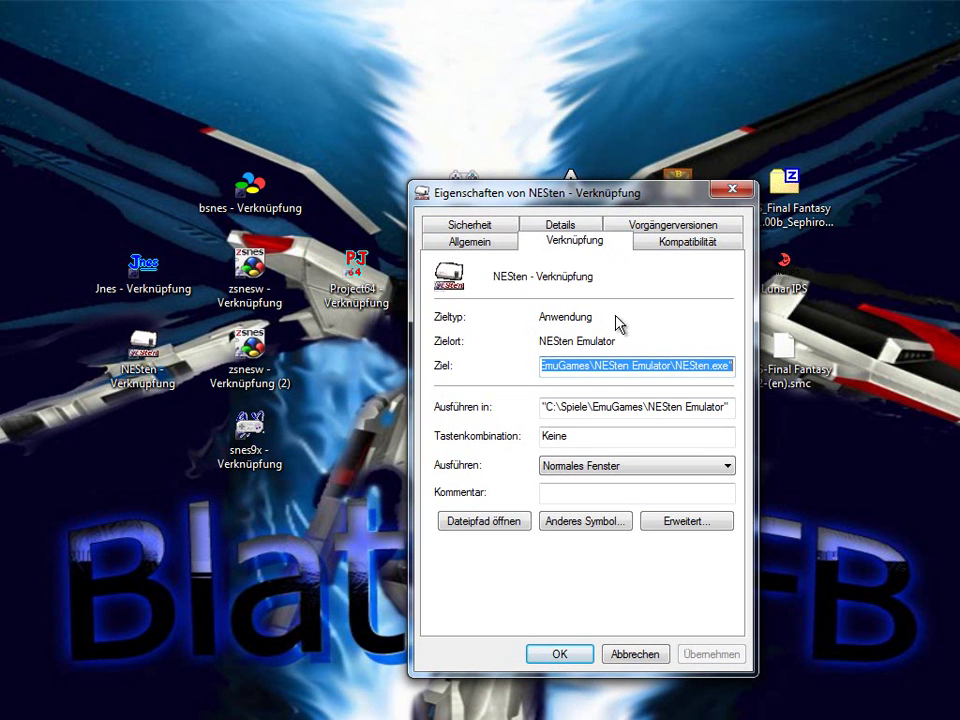
left_click(677, 250)
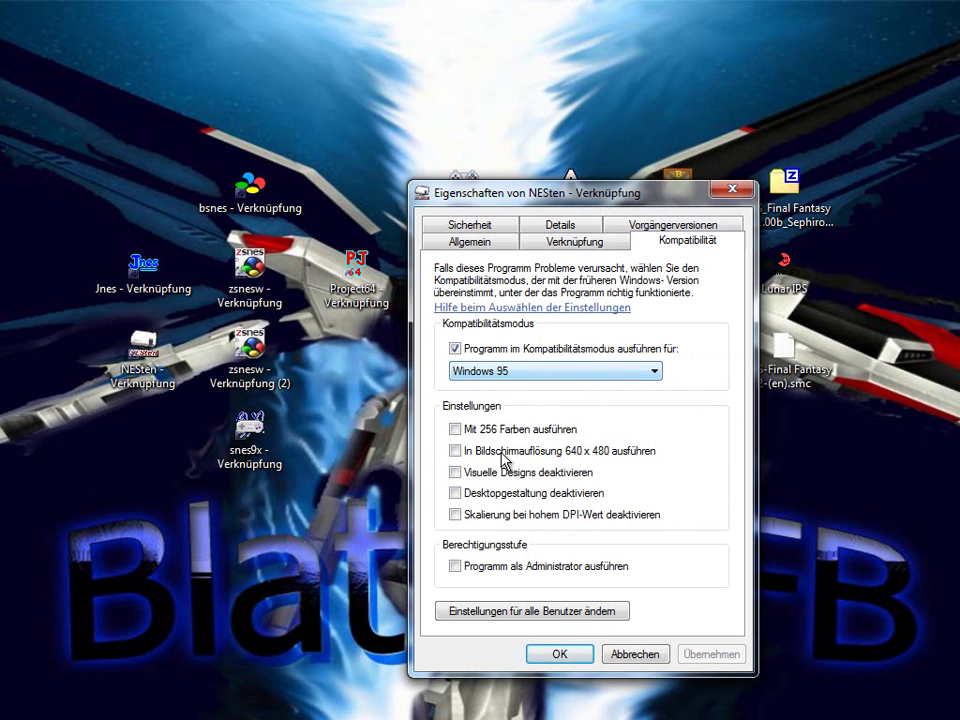
left_click(636, 655)
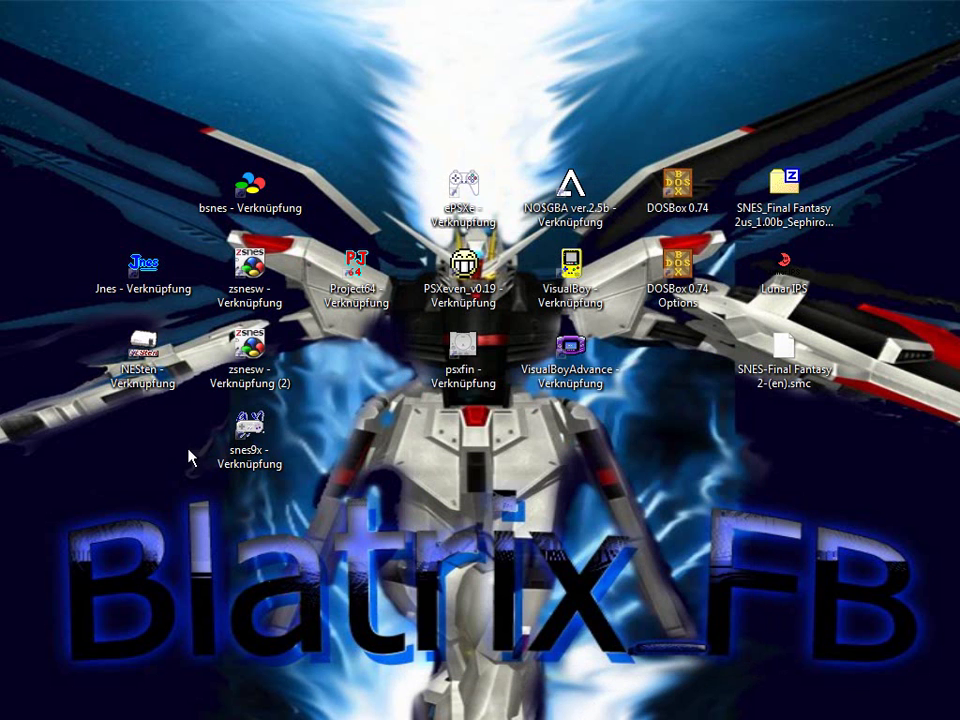
- Launch NESten from the desktop and move its window toward the middle of the screen
double_click(139, 355)
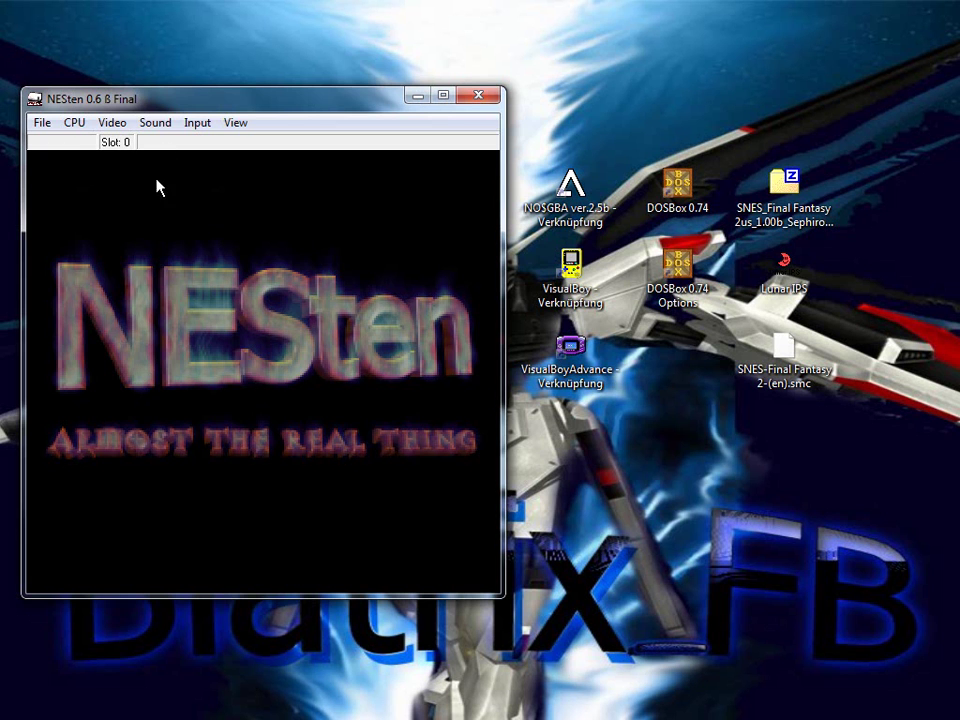
left_click_drag(205, 100, 477, 113)
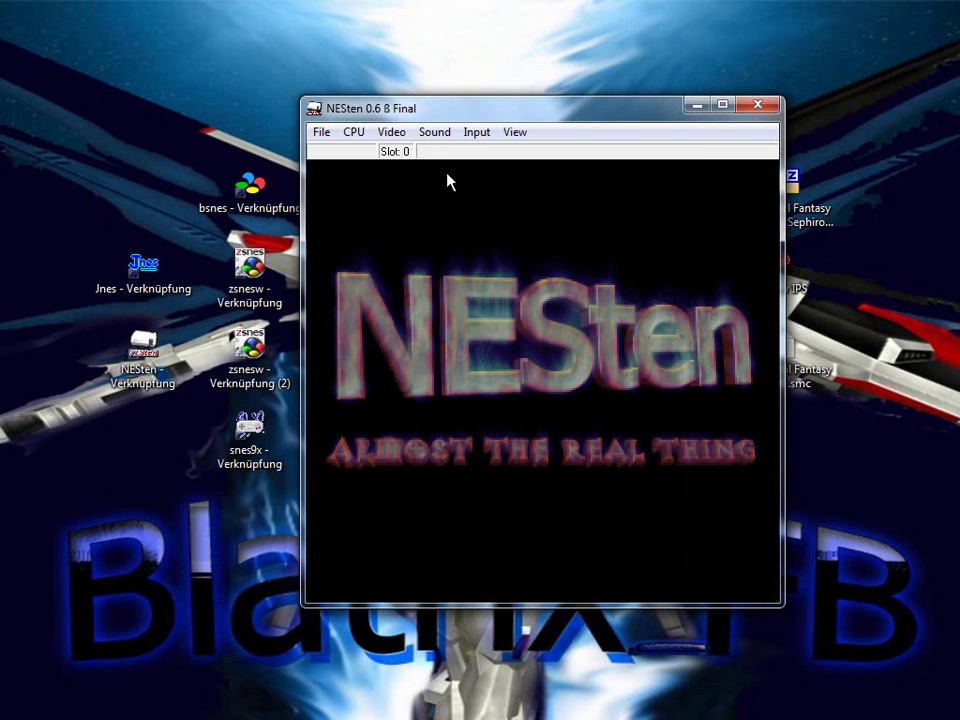
- Review the keyboard assignments and autofire setting for Player 1 and confirm them
left_click(331, 132)
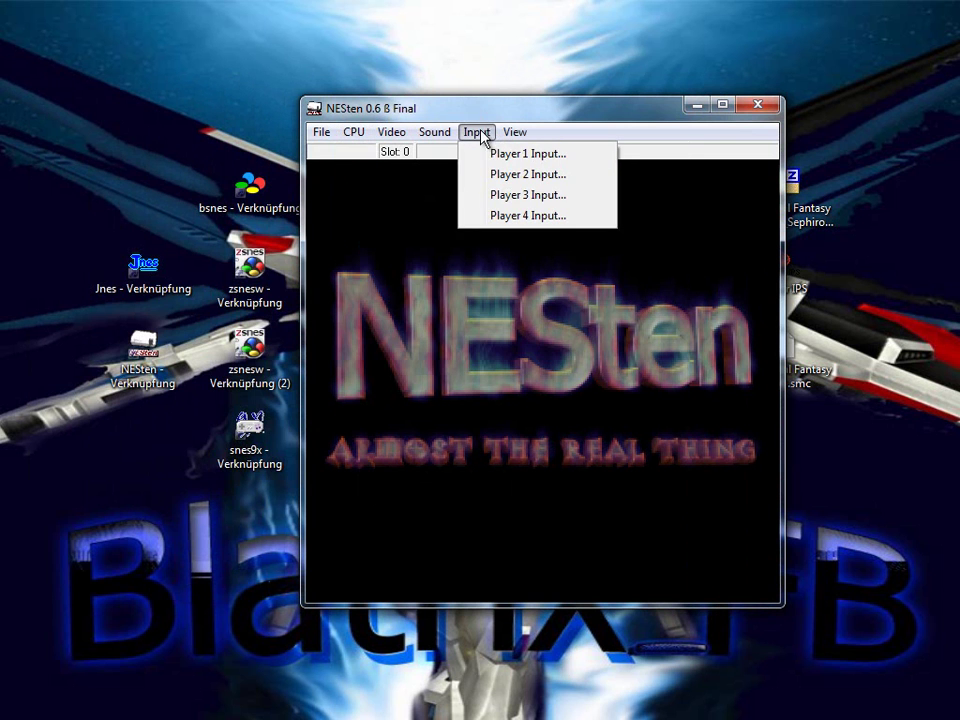
left_click(493, 155)
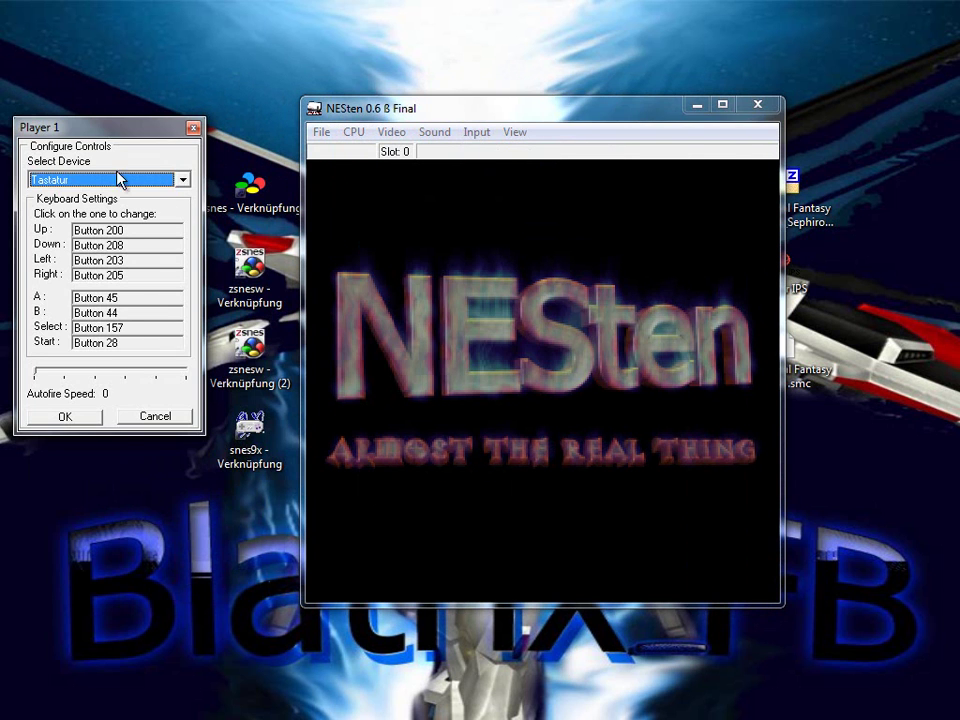
left_click(62, 418)
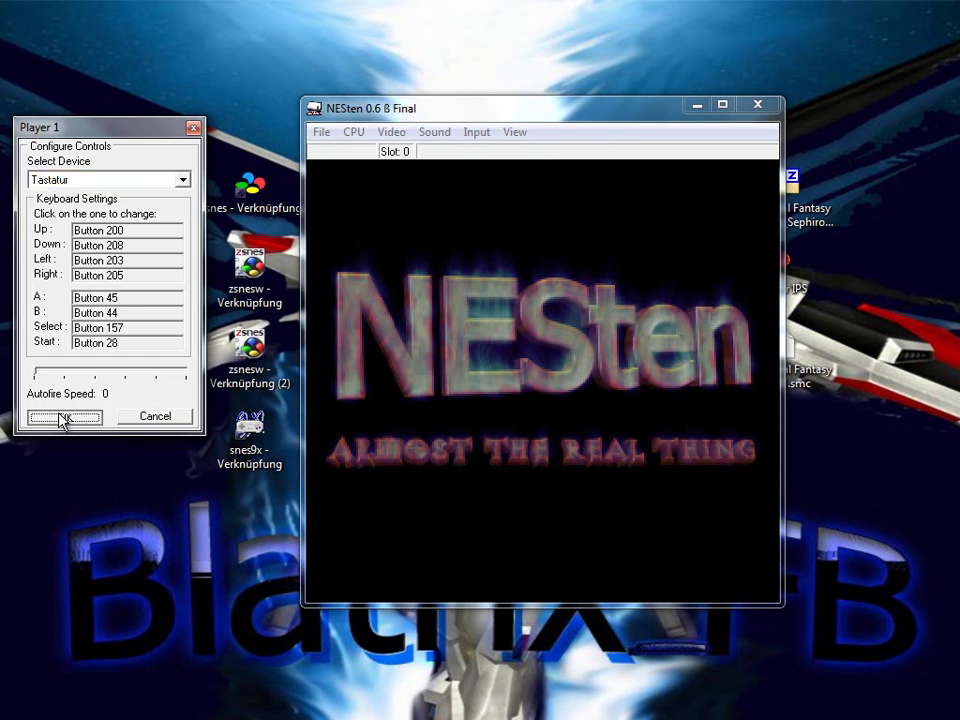
- Review the sound channel and buffering options and confirm them without changes
left_click(432, 134)
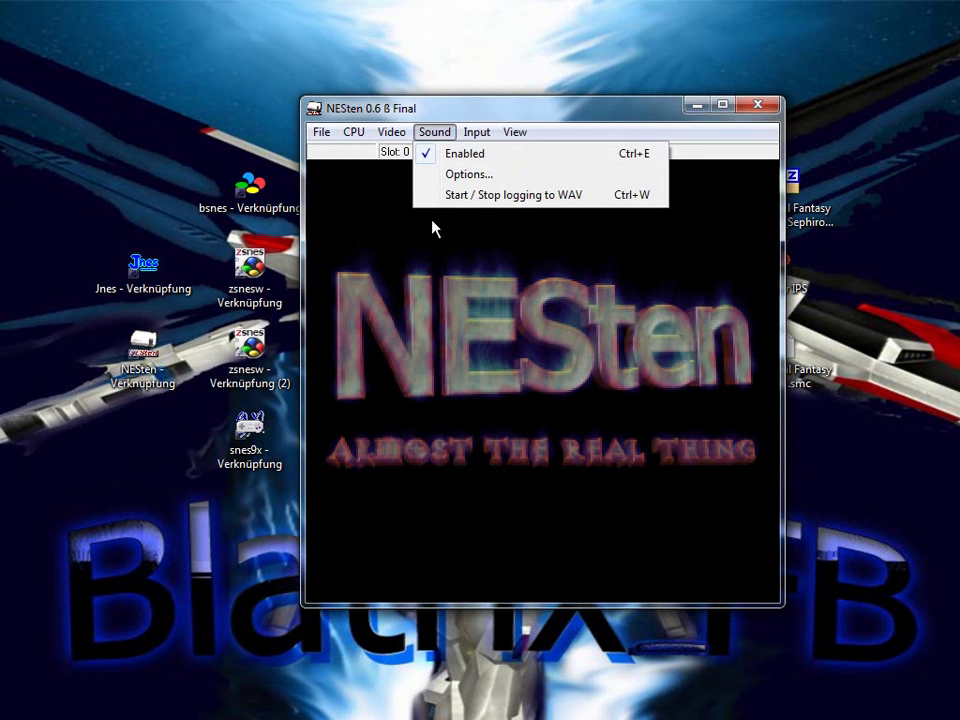
left_click(440, 176)
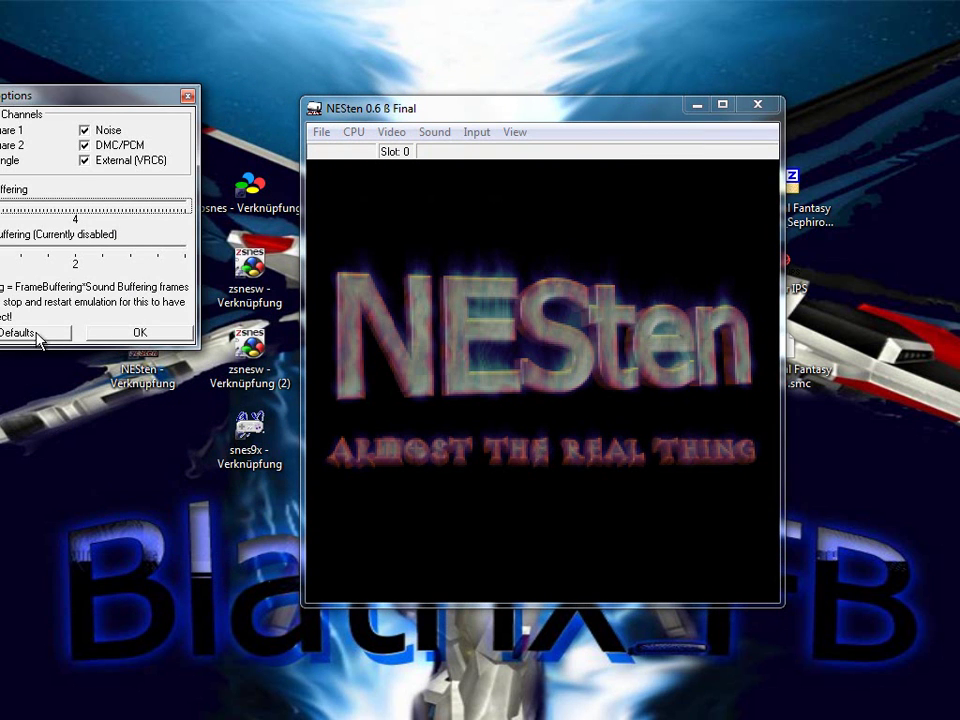
left_click(140, 332)
- Look over the video options, including frame skip, buffer and size, and glance at the player input options
left_click(391, 133)
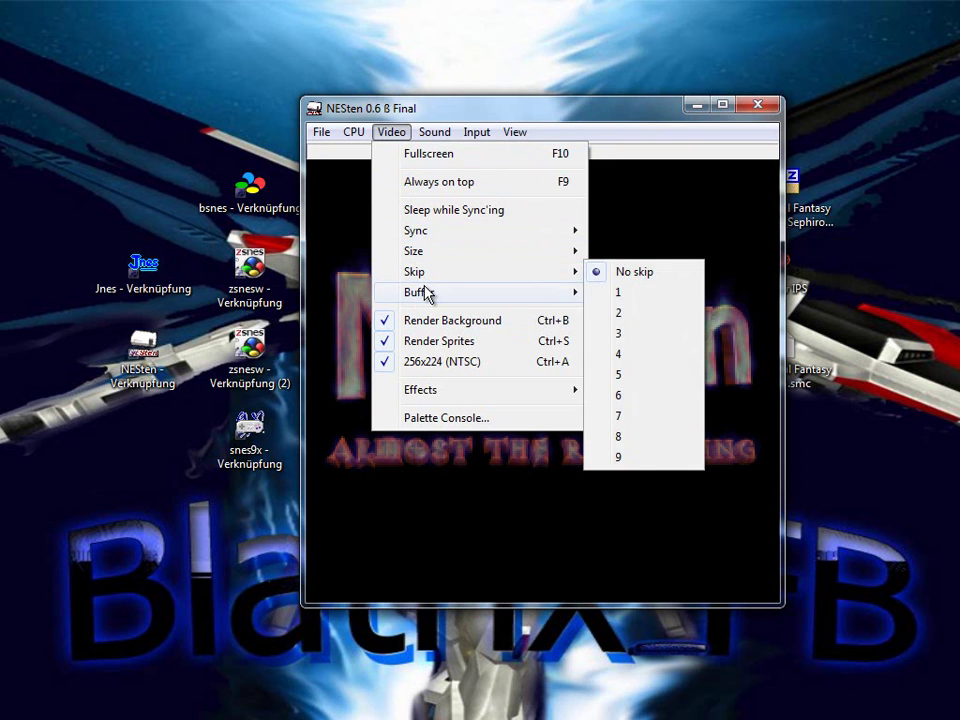
mouse_move(427, 293)
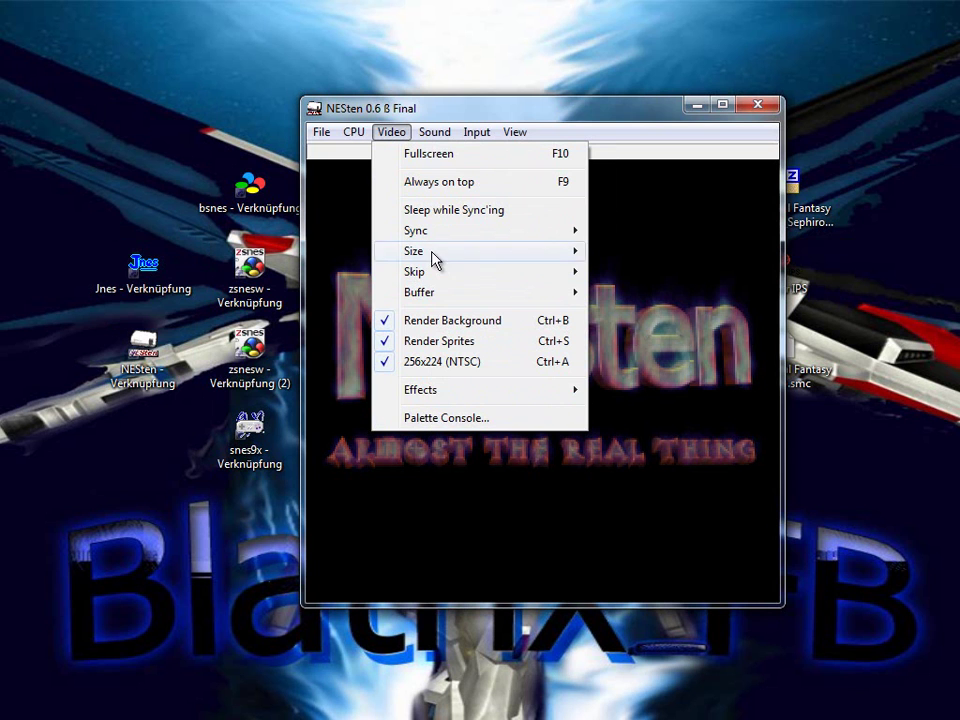
mouse_move(354, 132)
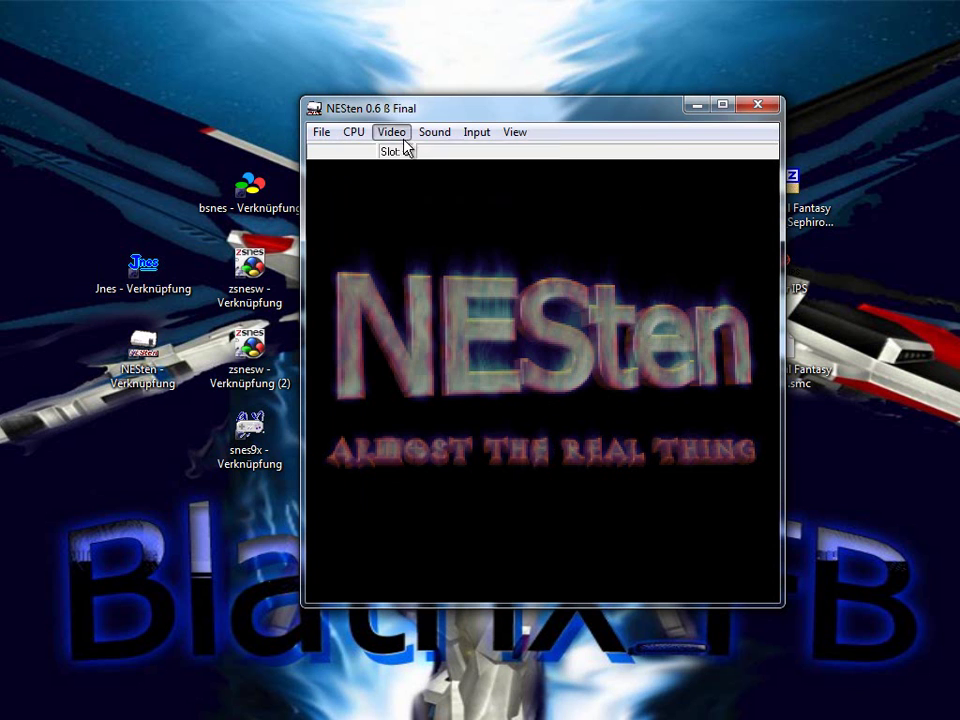
mouse_move(503, 140)
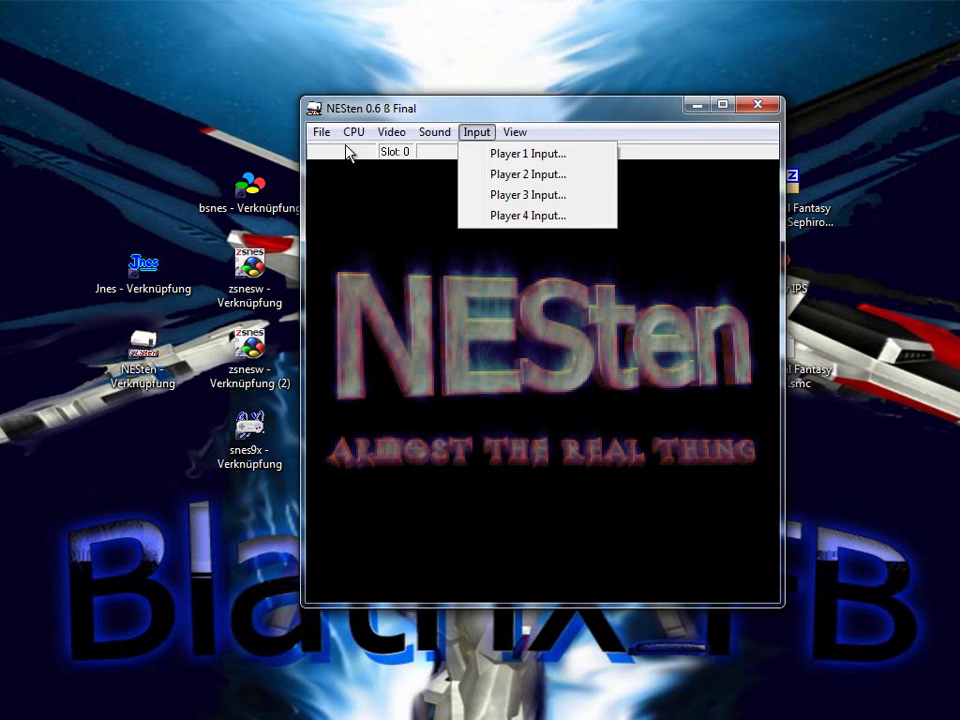
- Browse C:\Spiele\EmuGames for ROMs, select the Dai-2-Ji - Super Robot Taisen file and close the browser without loading it
mouse_move(323, 141)
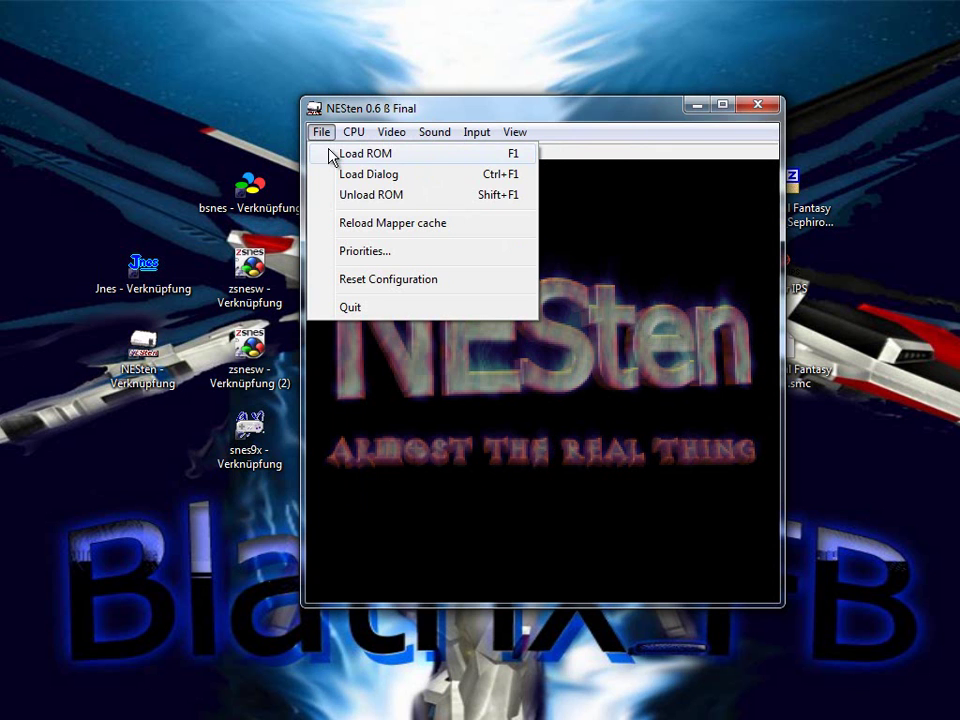
left_click(332, 154)
left_click(276, 689)
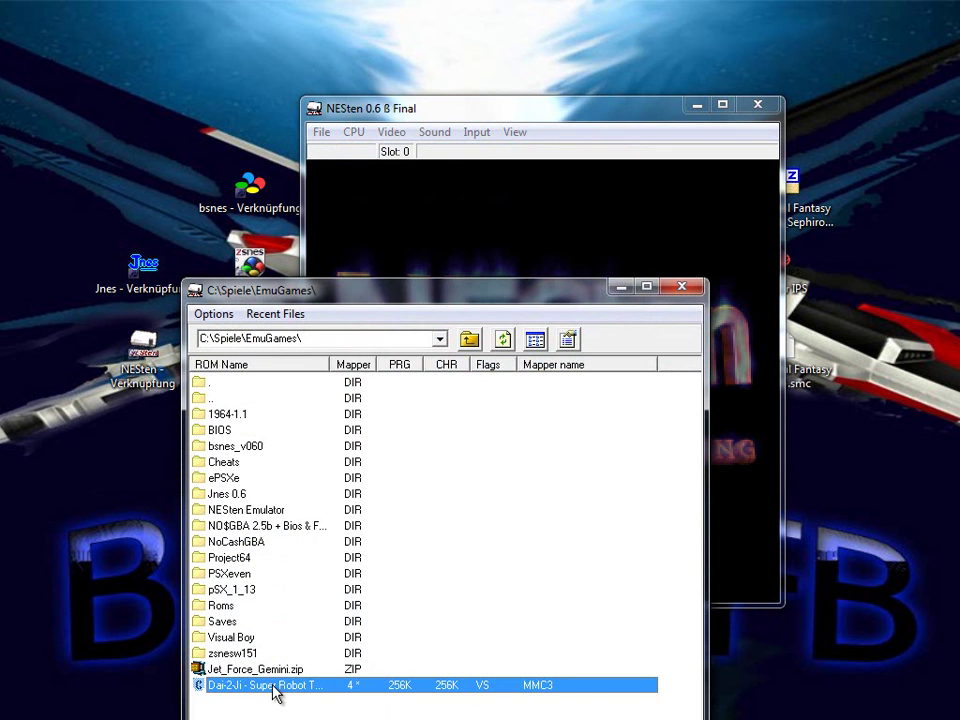
left_click(681, 289)
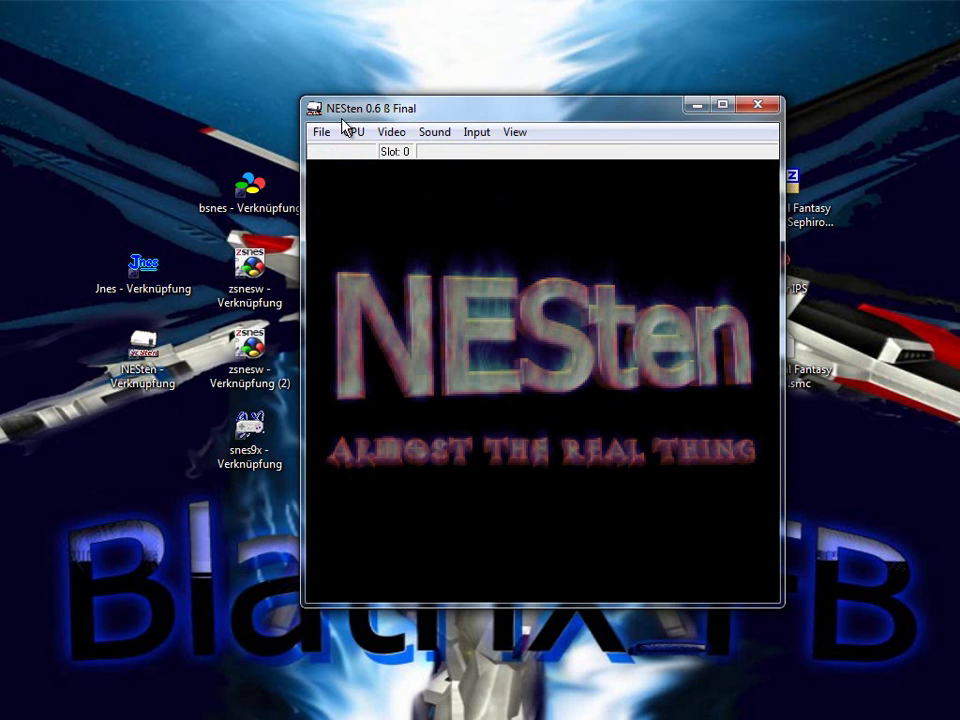
- Examine the core/rendering and sound engine priorities with their dialog moved over the emulator window, and keep the settings
left_click(319, 134)
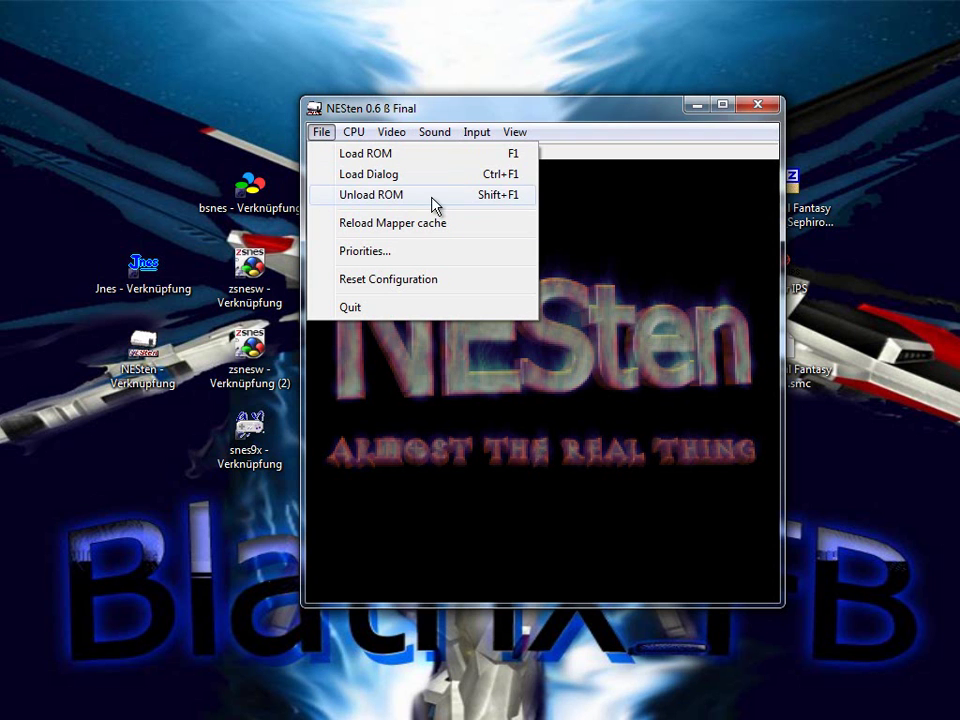
left_click(495, 429)
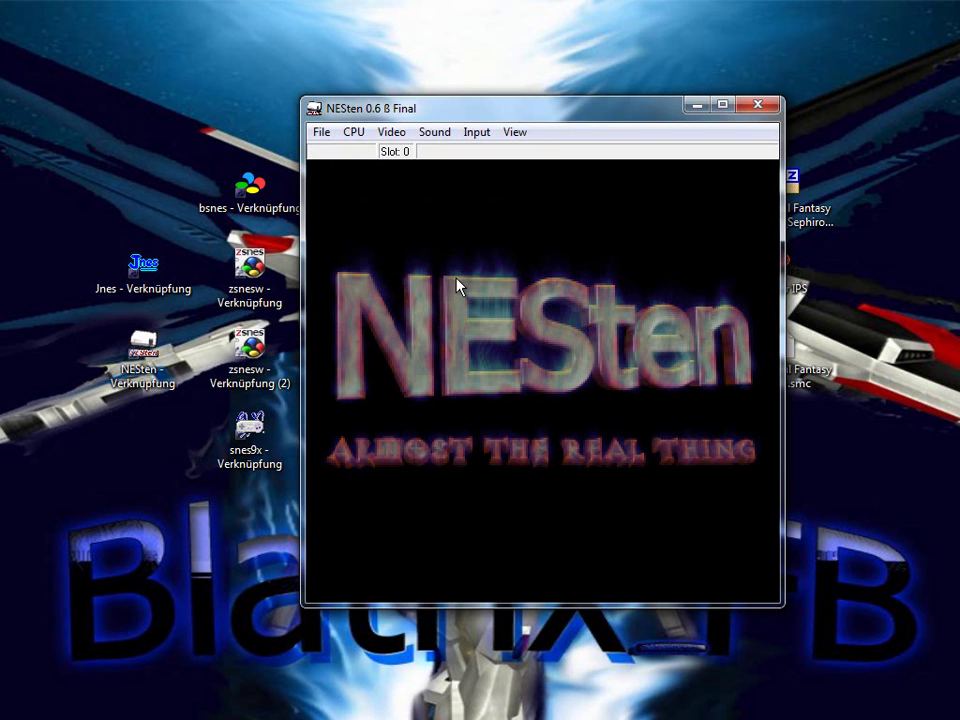
left_click(320, 134)
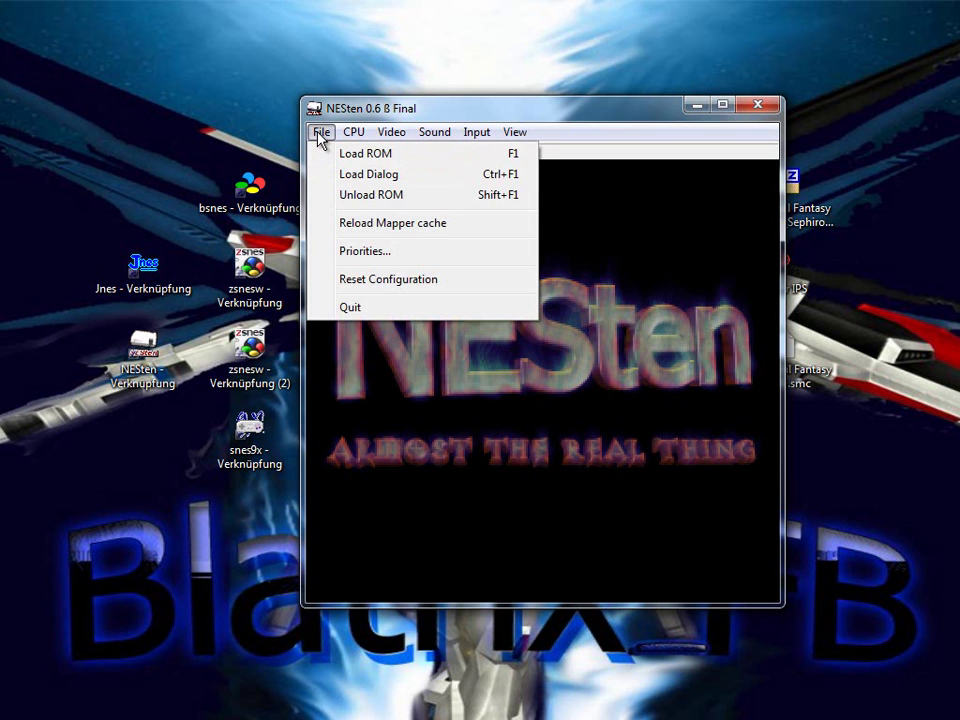
left_click(325, 251)
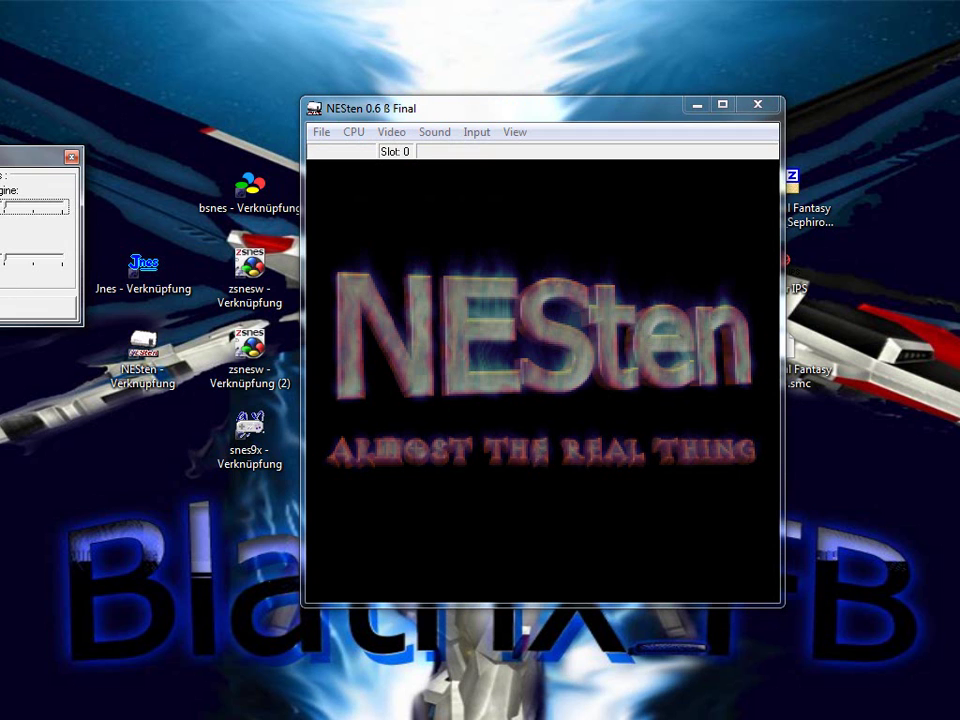
left_click_drag(28, 158, 695, 230)
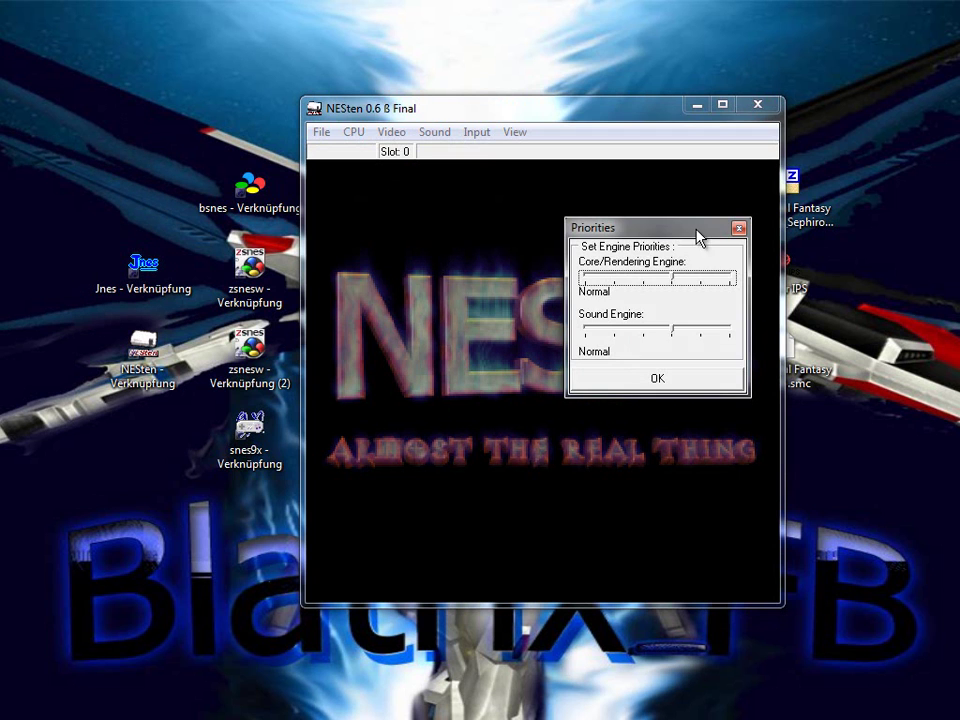
left_click(655, 379)
left_click(324, 135)
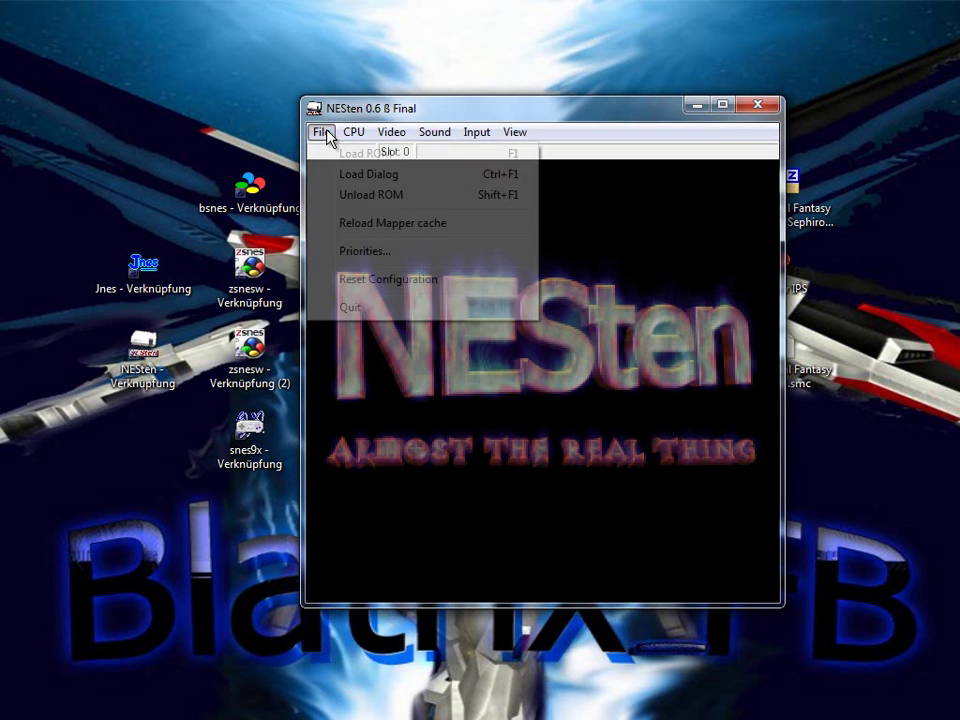
left_click(346, 252)
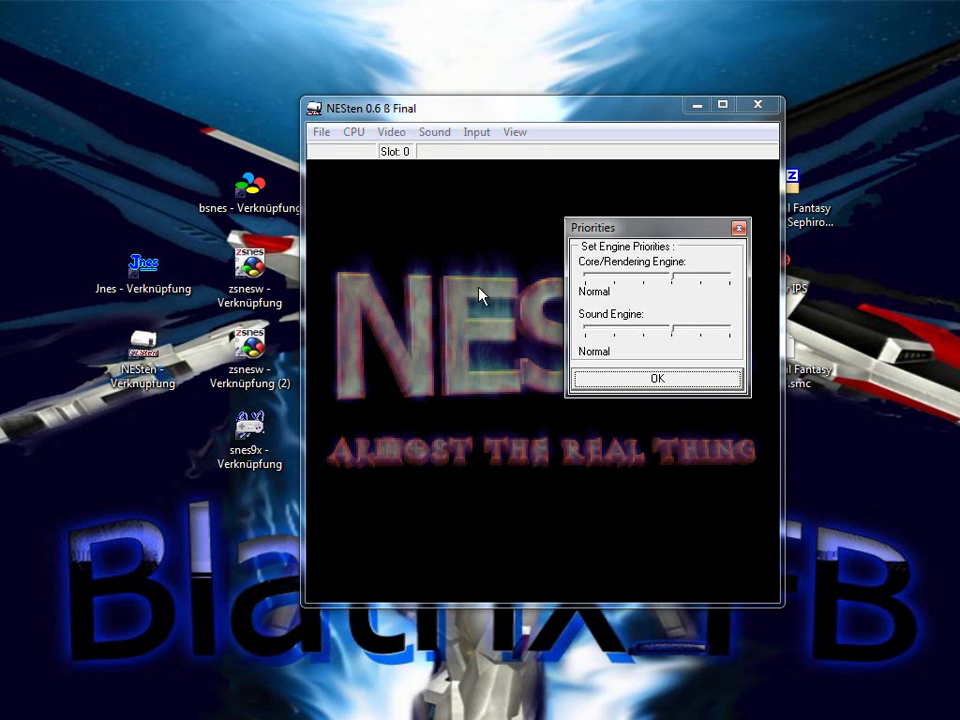
left_click(645, 379)
- Glance over the remaining ROM and configuration commands and close NESten
left_click(320, 133)
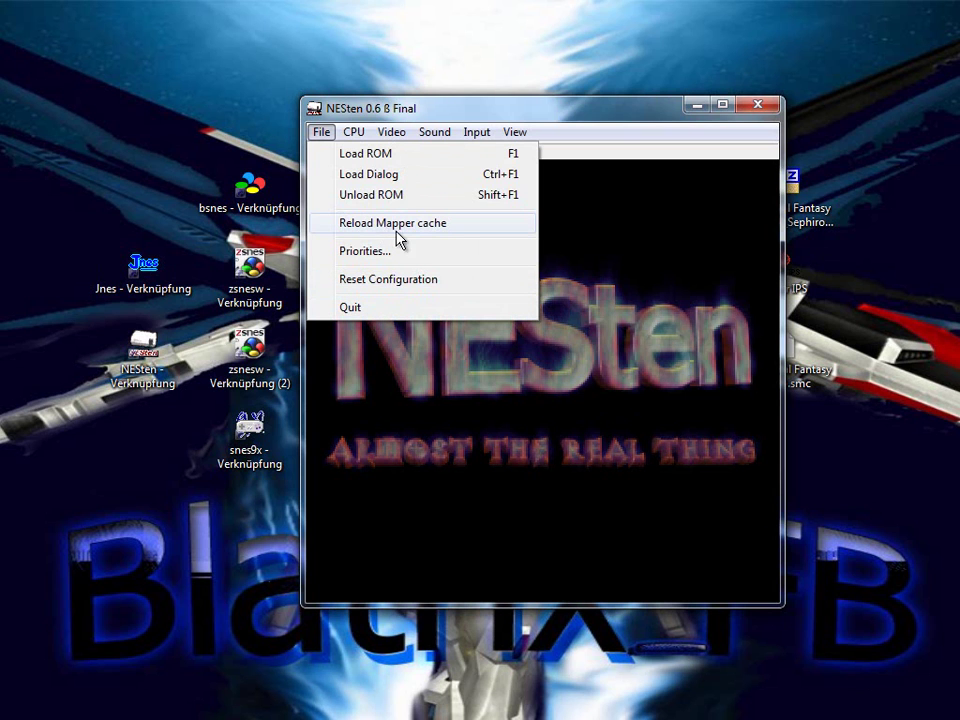
left_click(593, 113)
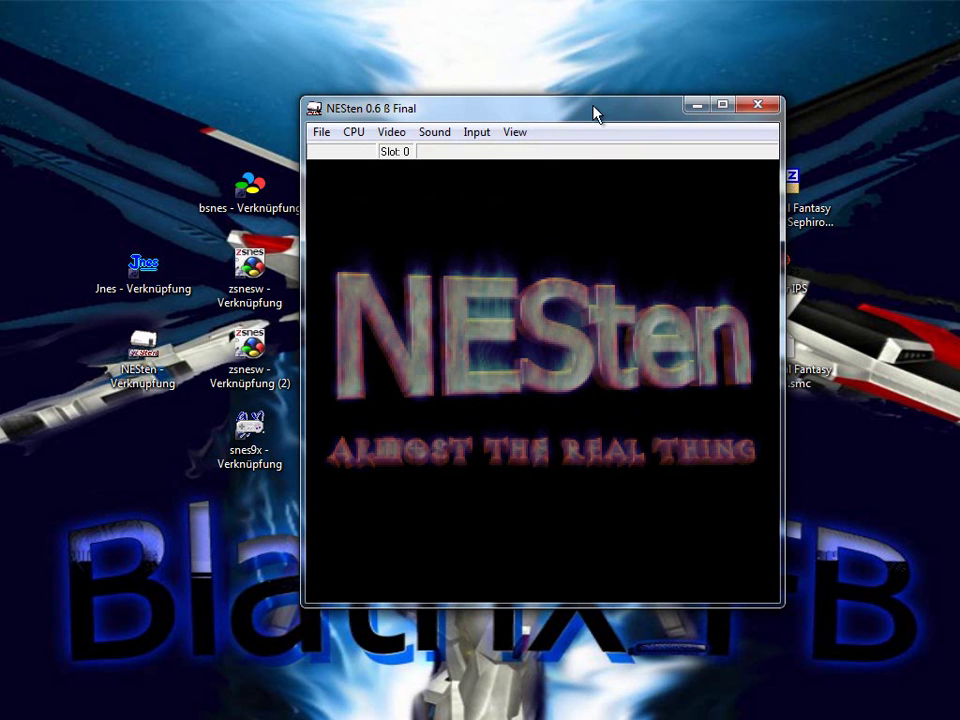
left_click(757, 108)
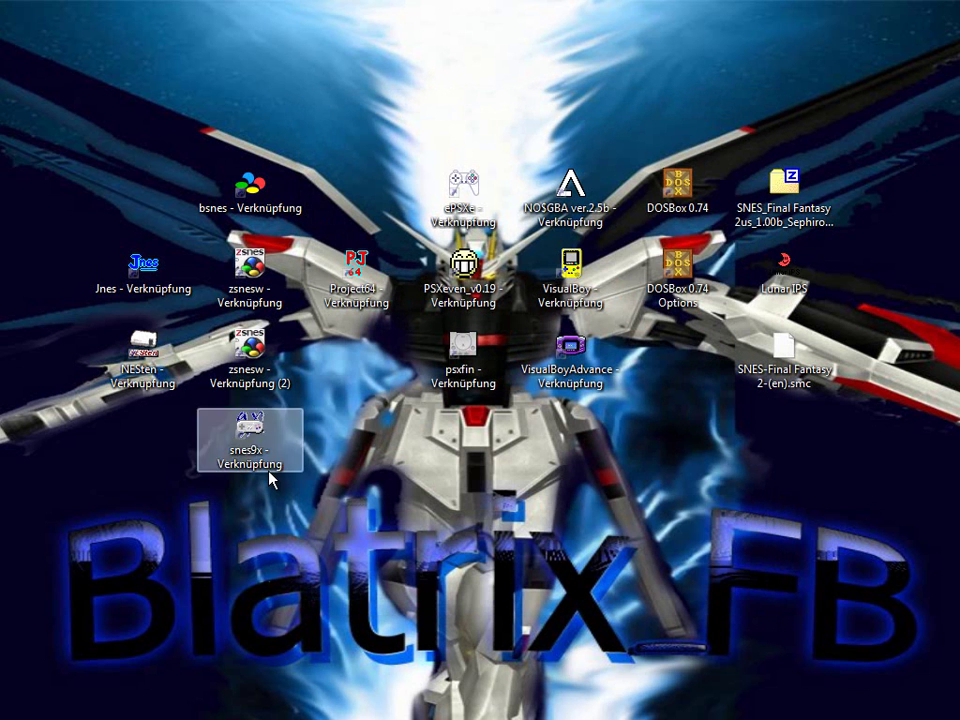
- Launch bsnes from the desktop, move its window higher and look over its help and system commands
double_click(278, 207)
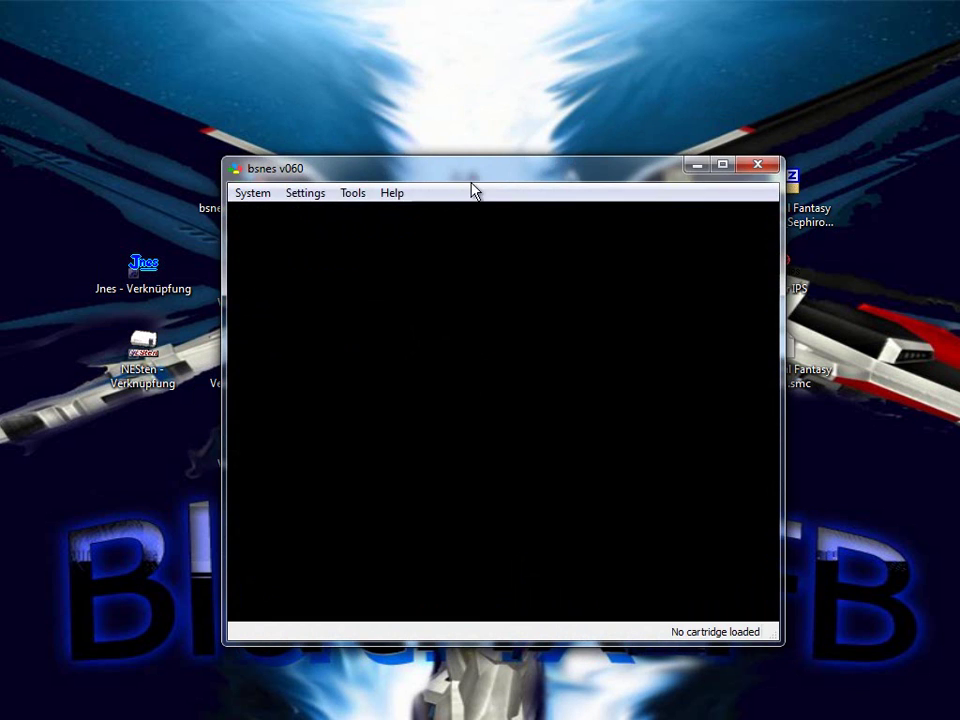
left_click(408, 127)
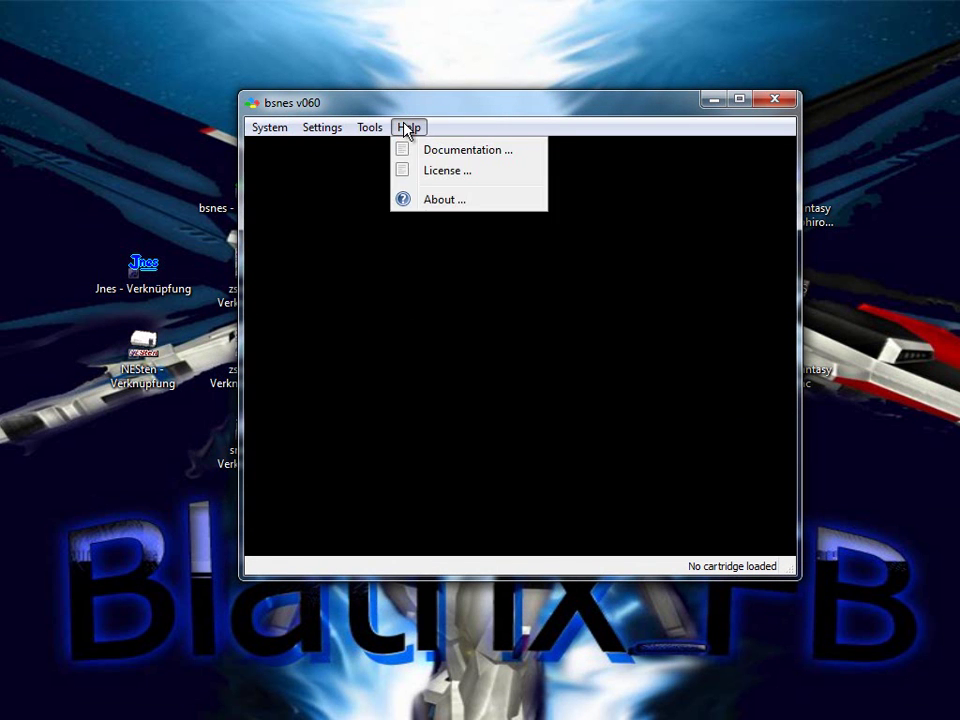
left_click(268, 126)
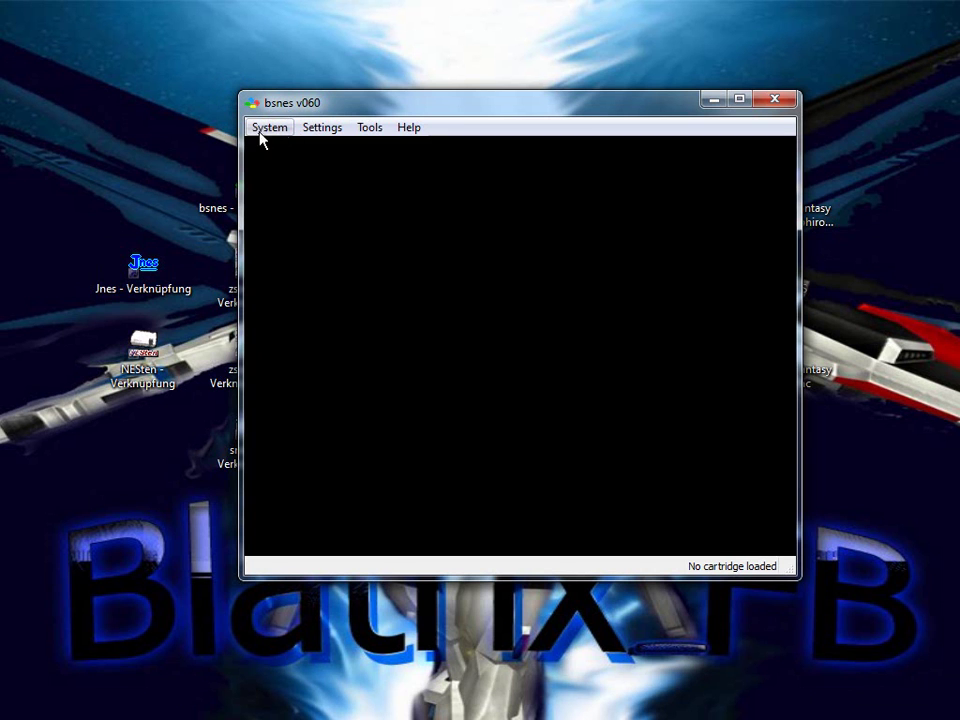
left_click(320, 130)
left_click(320, 131)
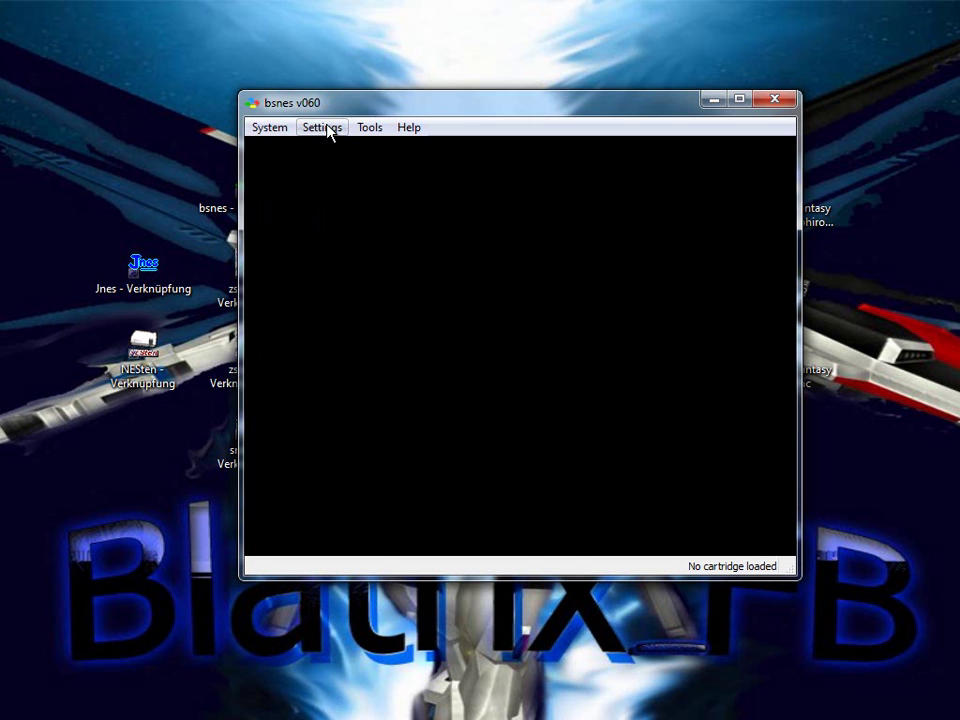
- Examine the video mode options for scale, aspect ratio and NTSC/PAL, moving the bsnes window slightly lower
left_click(329, 131)
mouse_move(336, 150)
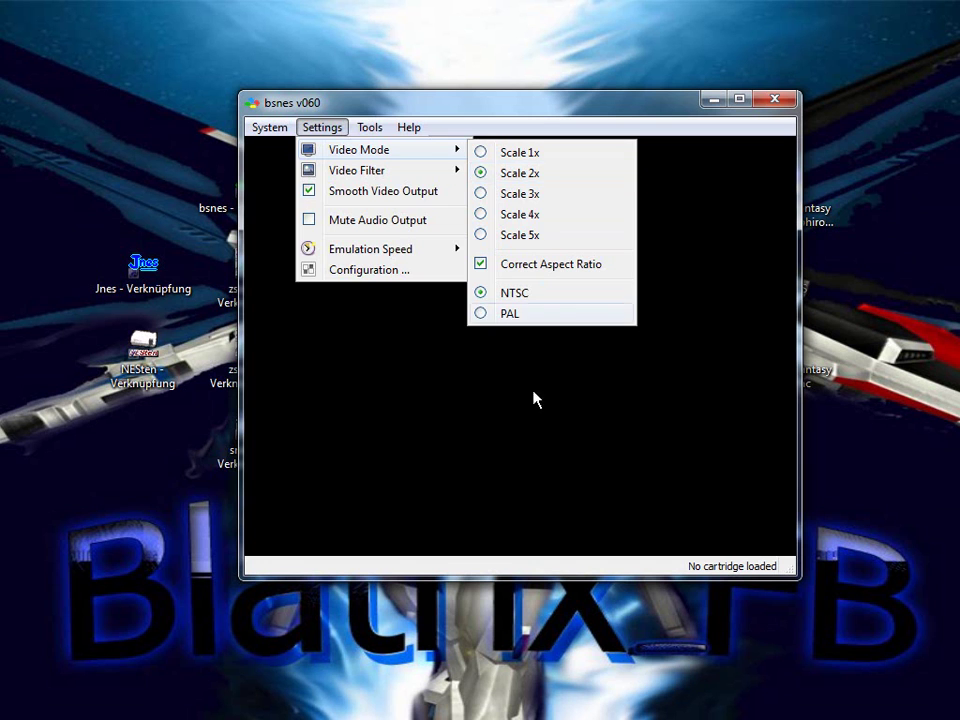
left_click(440, 415)
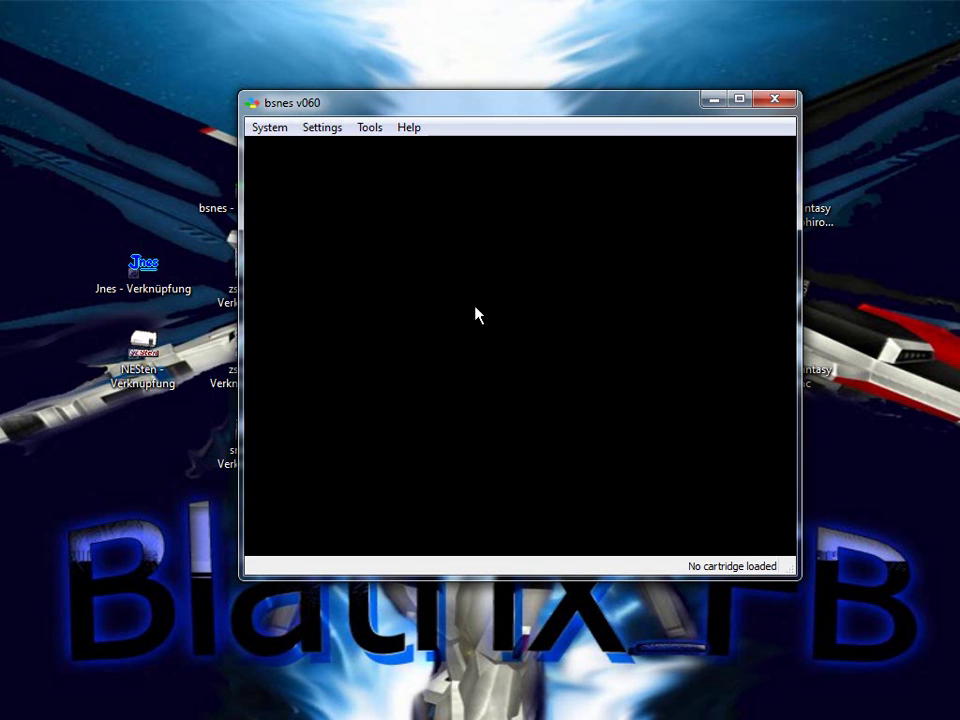
left_click_drag(508, 113, 495, 165)
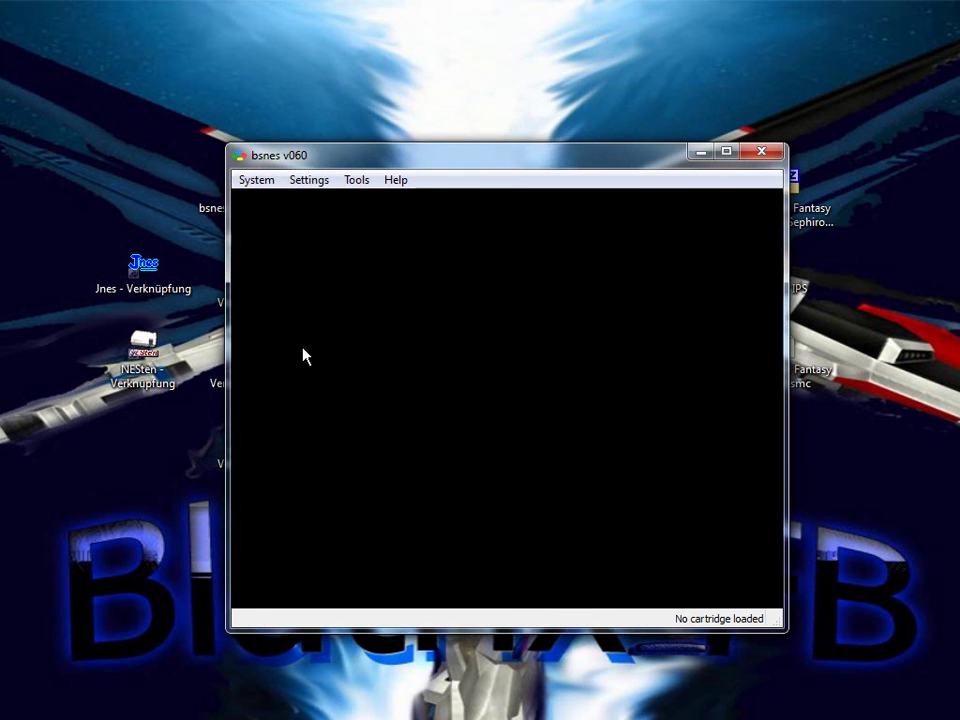
left_click(309, 180)
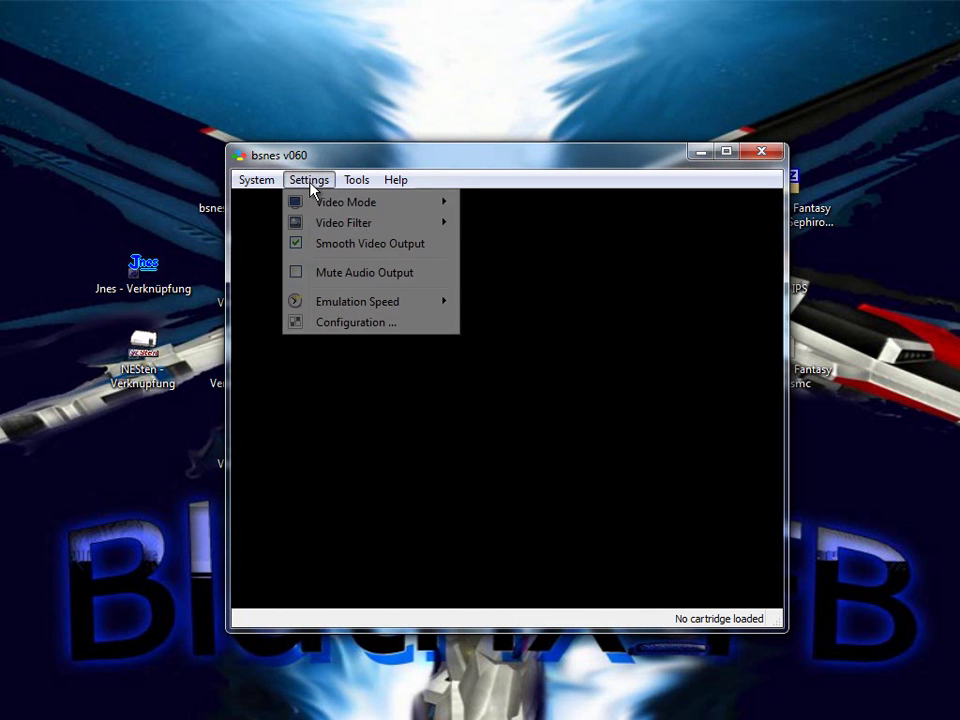
mouse_move(345, 205)
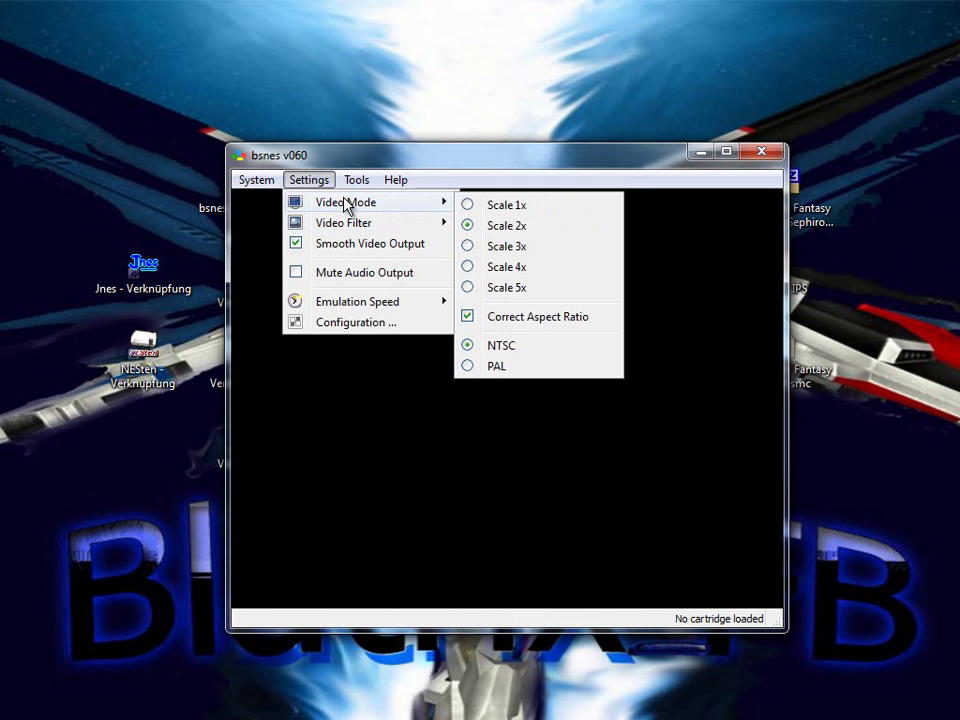
left_click(386, 358)
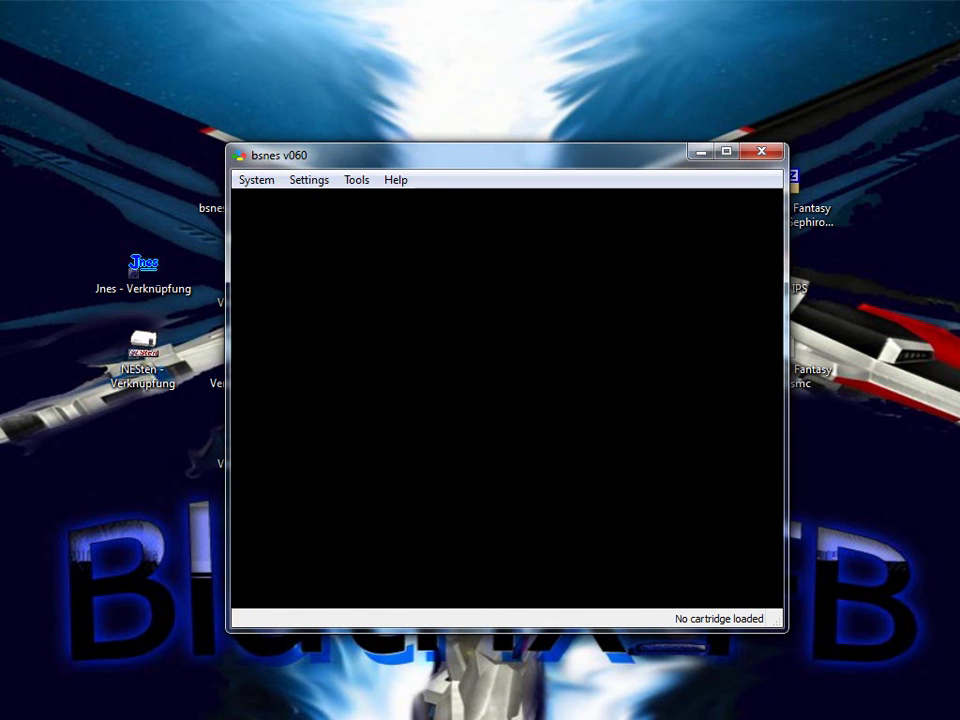
- Look over the available video filters, controller port devices and emulation speed choices in bsnes
left_click(322, 185)
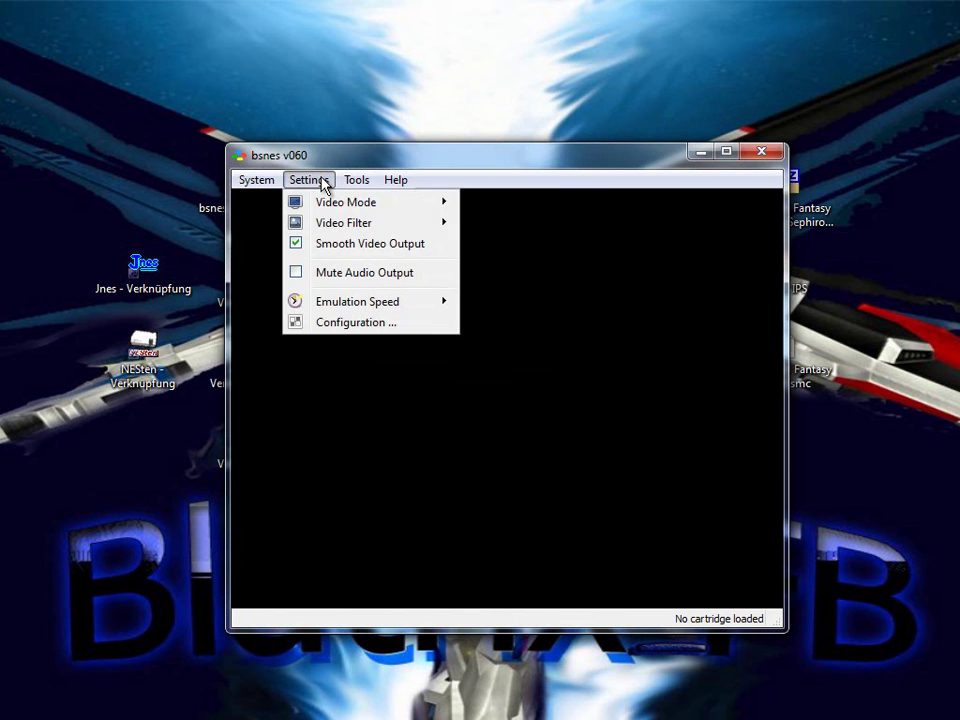
left_click(322, 185)
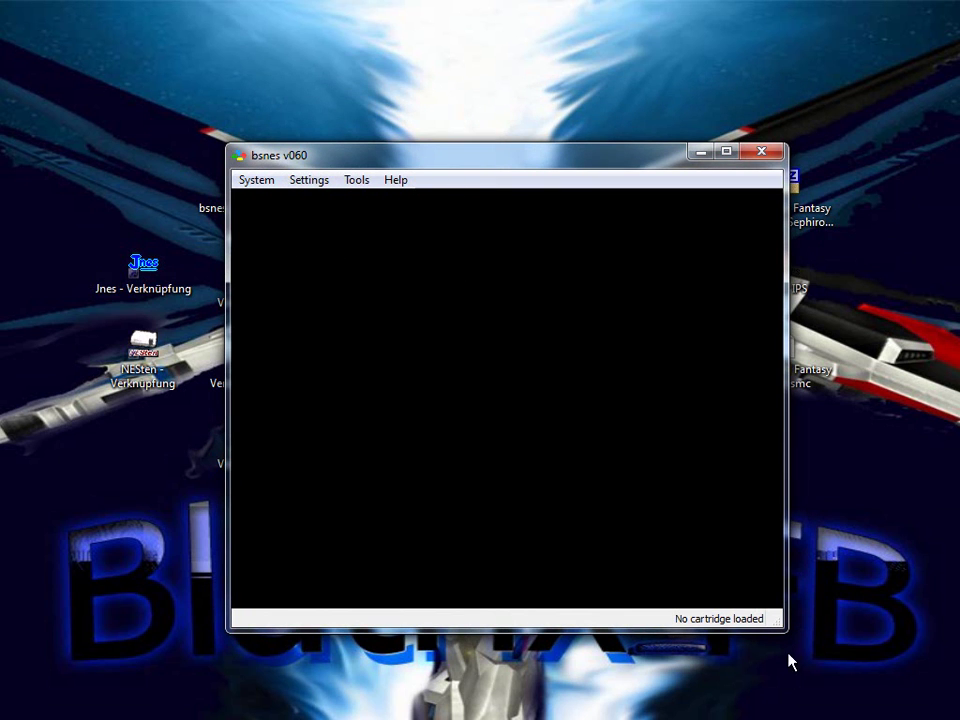
left_click(320, 185)
mouse_move(315, 221)
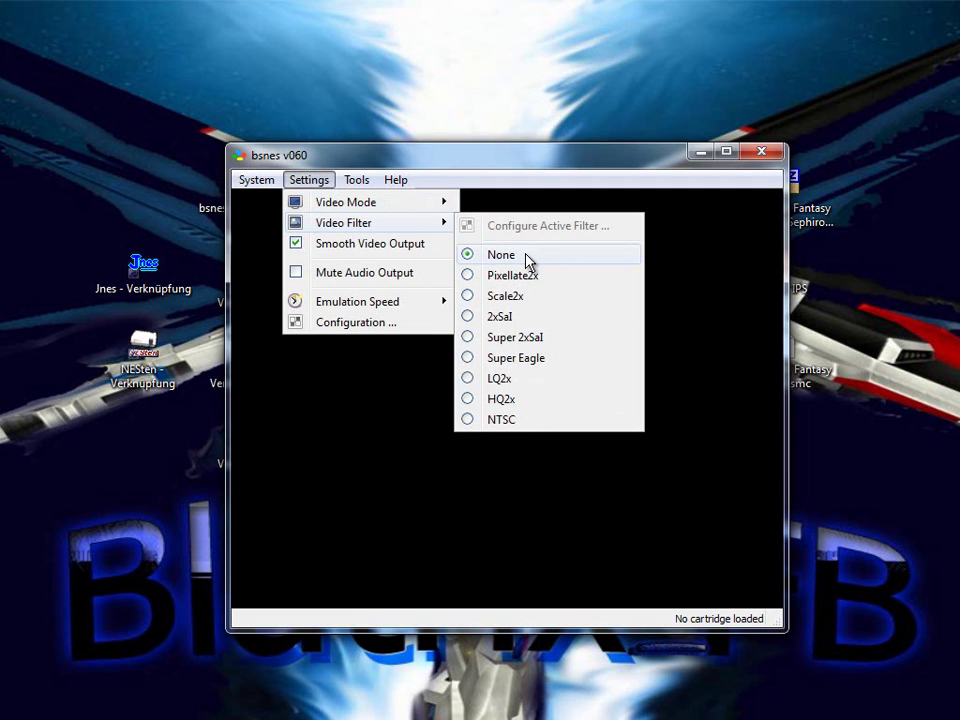
mouse_move(270, 178)
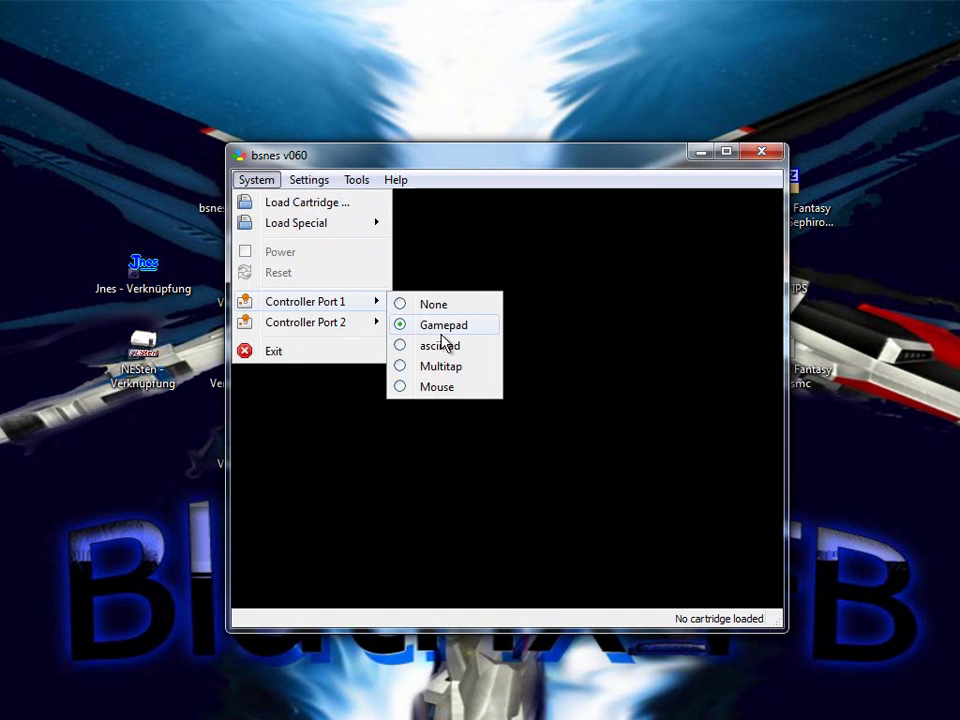
mouse_move(344, 184)
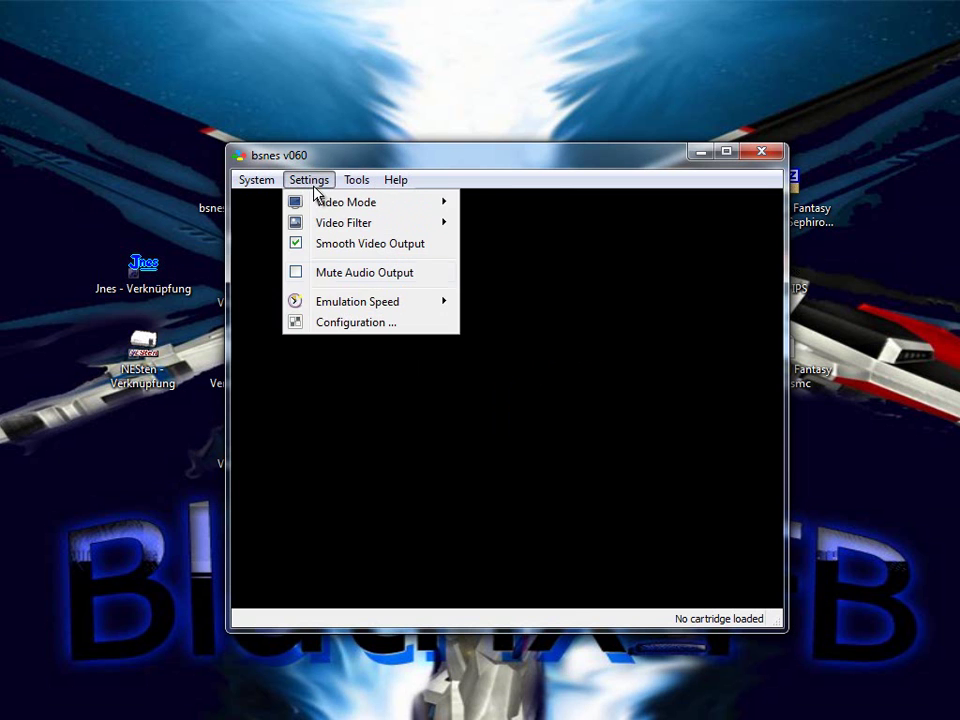
mouse_move(326, 311)
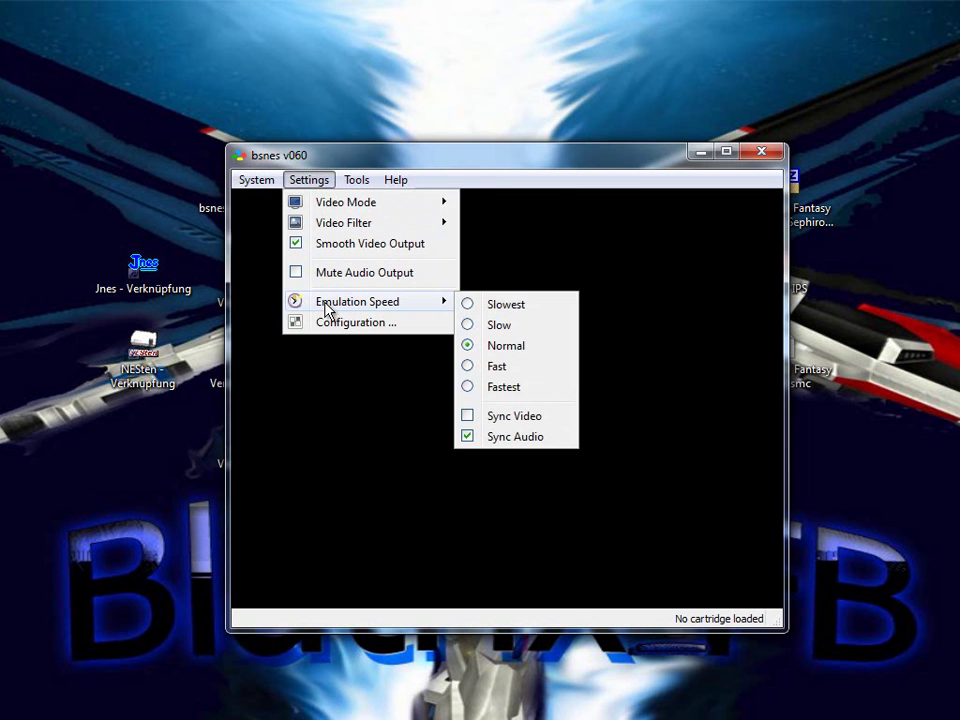
- Examine the gamepad button assignments for Controller Port 1 in the configuration's input settings
left_click(343, 323)
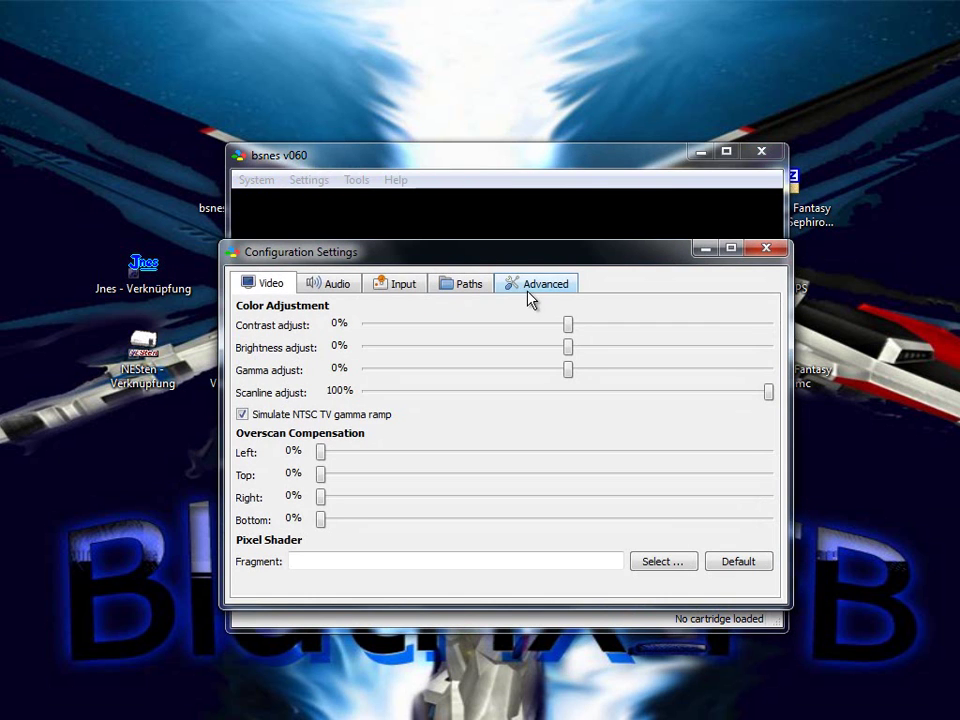
left_click(385, 284)
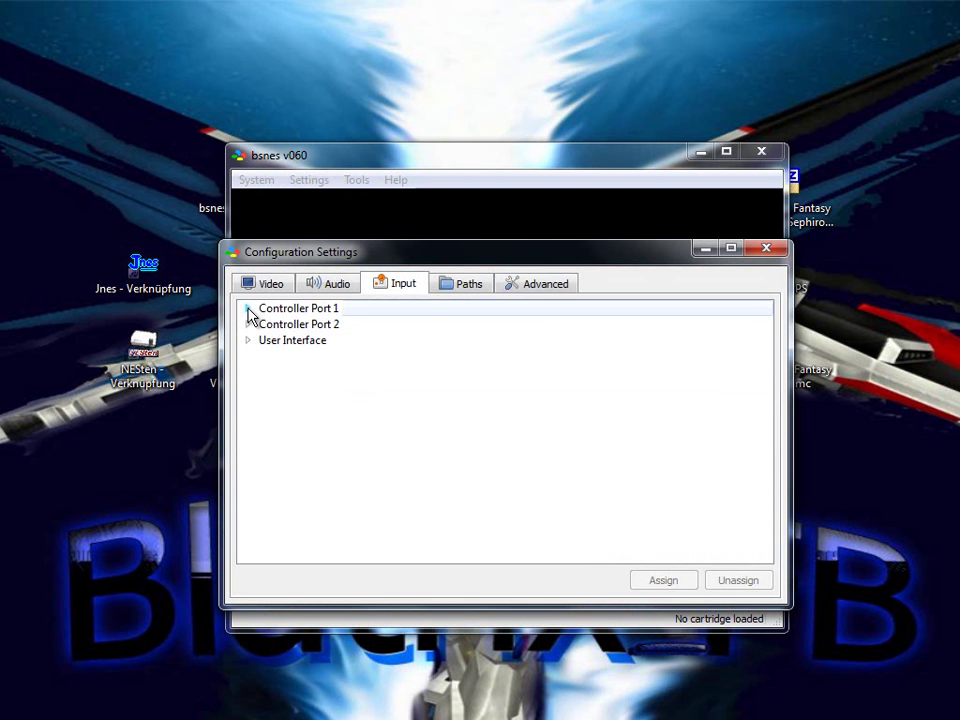
left_click(766, 247)
left_click(307, 180)
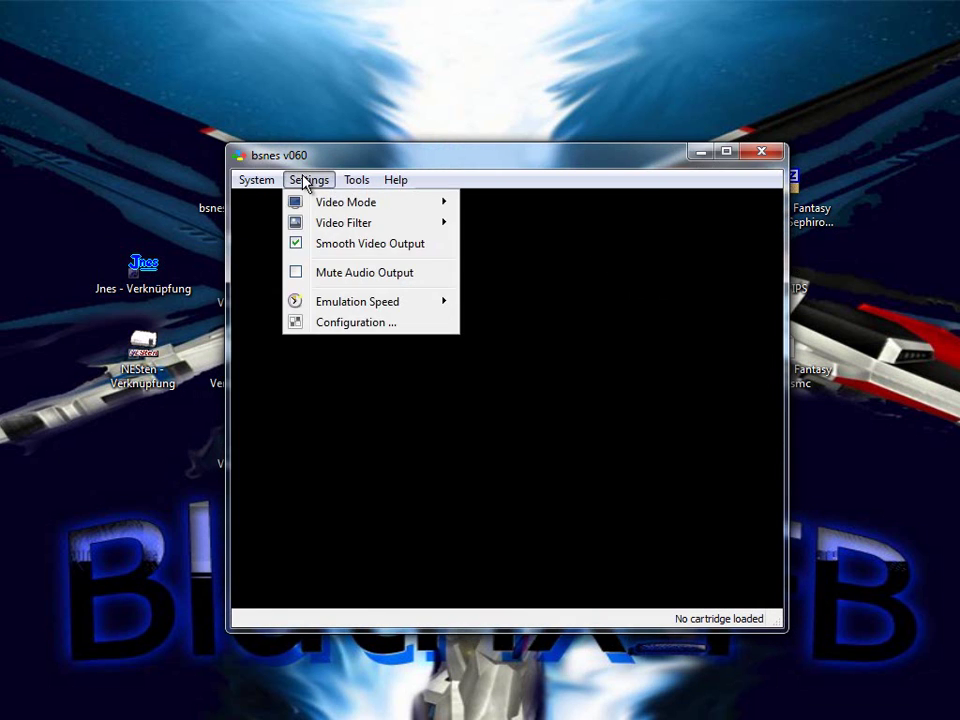
left_click(341, 324)
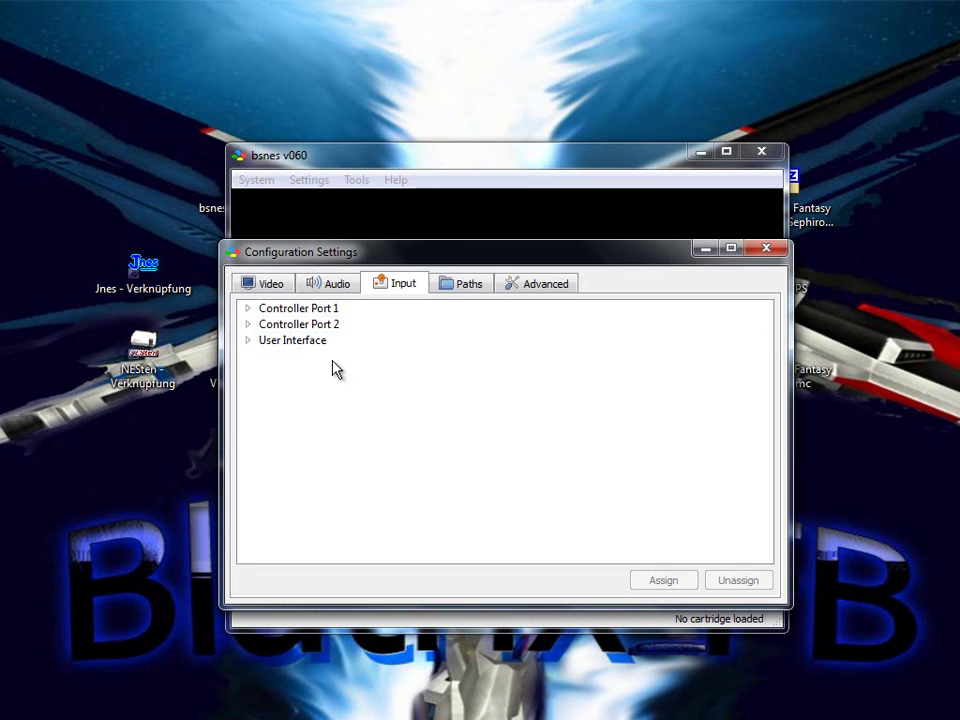
left_click(249, 312)
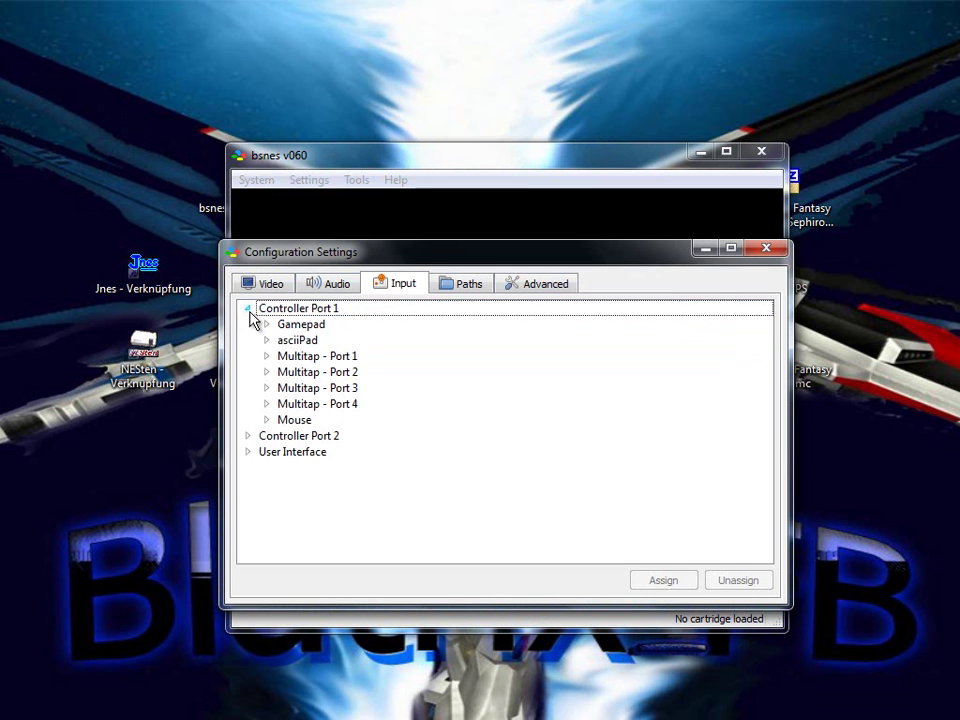
left_click(267, 326)
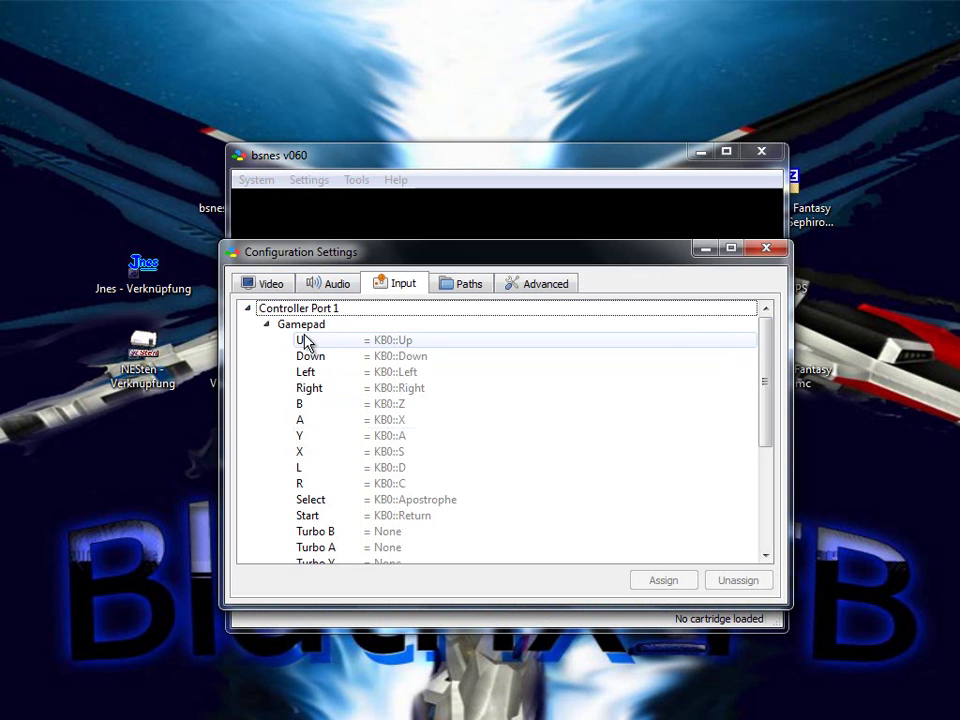
scroll(403, 456, "down", 3)
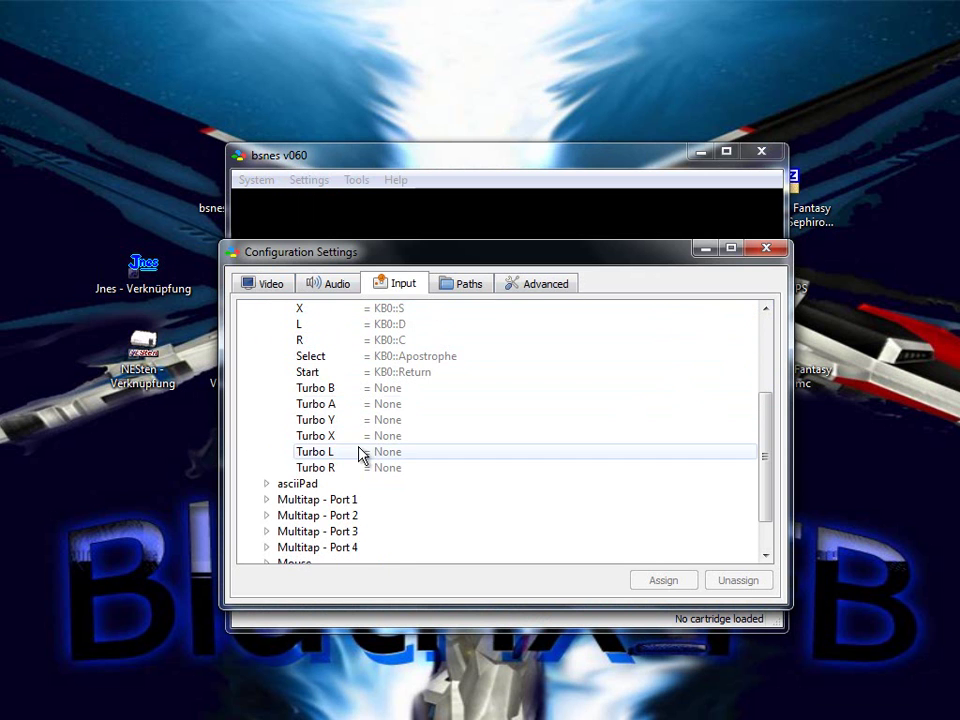
scroll(360, 450, "up", 3)
scroll(358, 445, "down", 1)
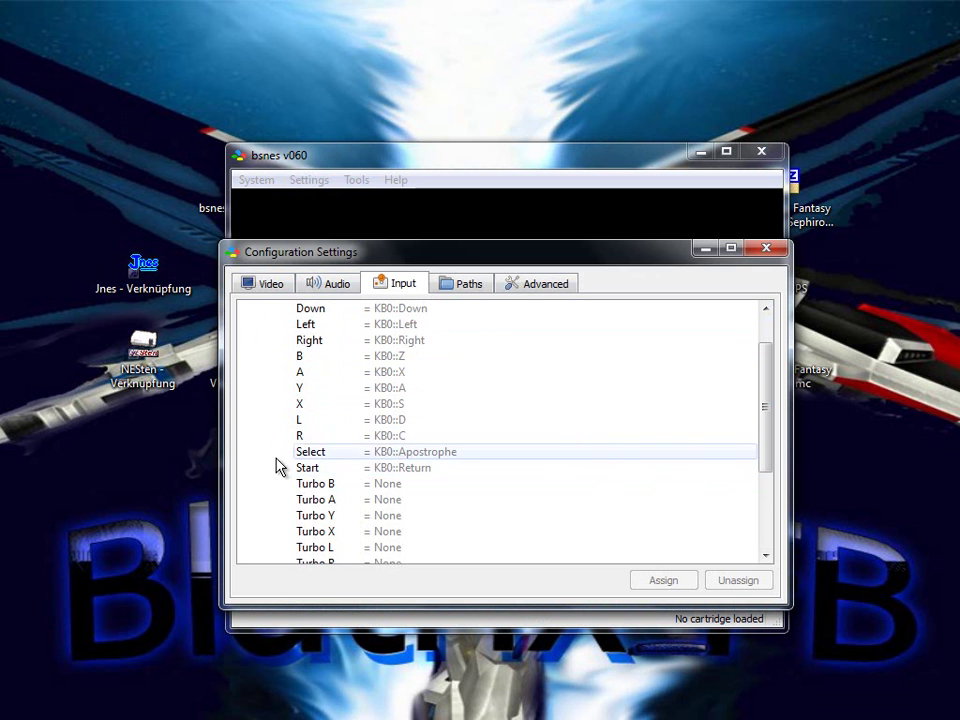
scroll(420, 476, "down", 1)
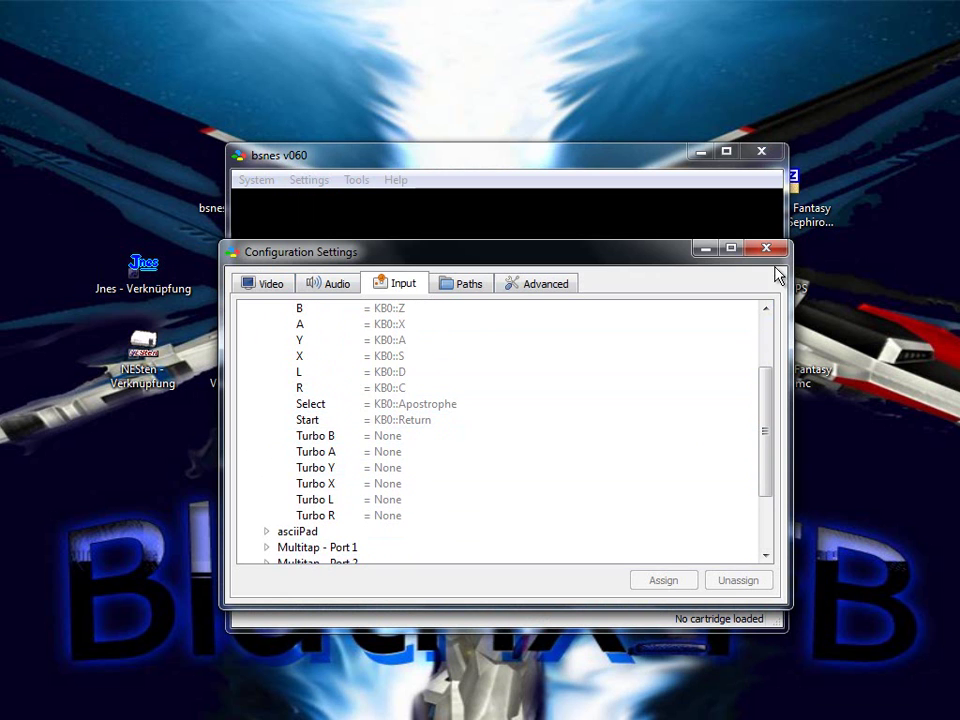
- Review the advanced driver, path, audio and video configuration settings, and close the configuration
left_click(553, 283)
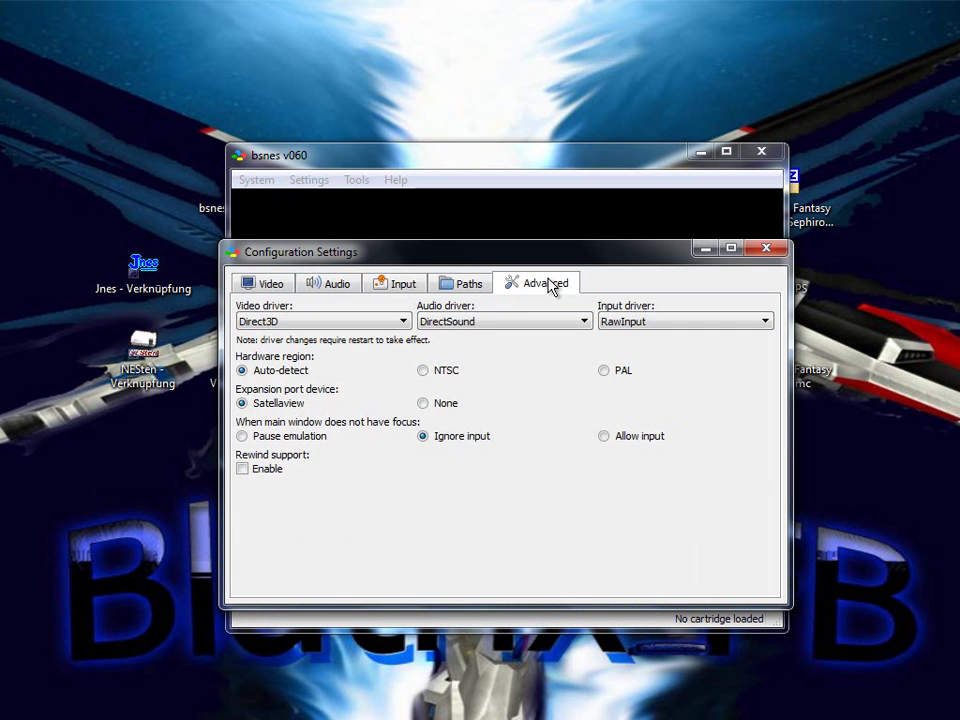
left_click(464, 284)
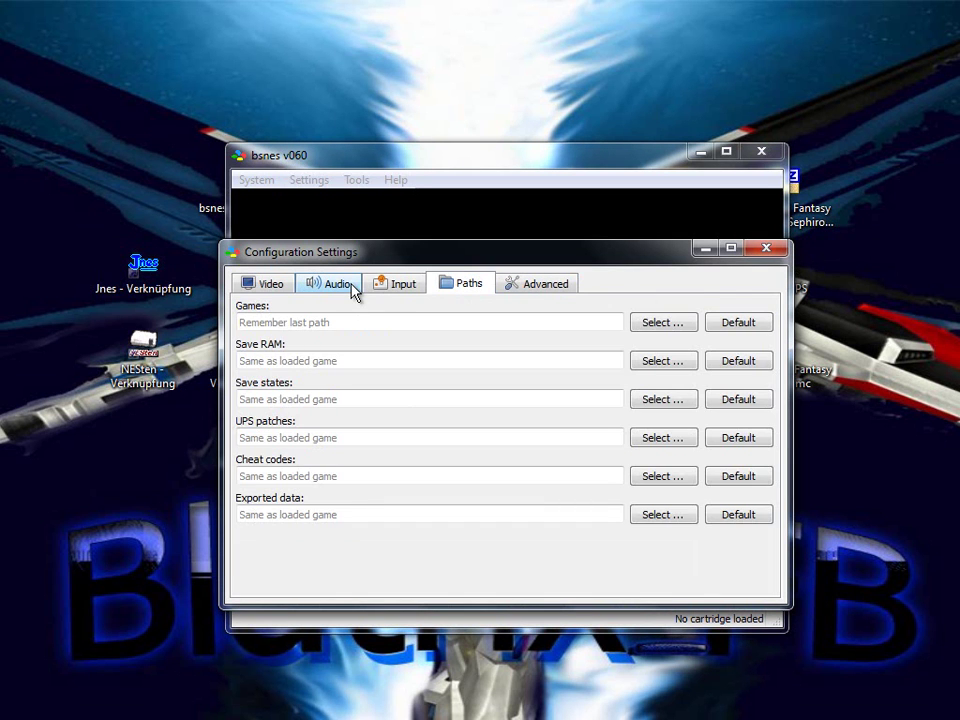
left_click(353, 287)
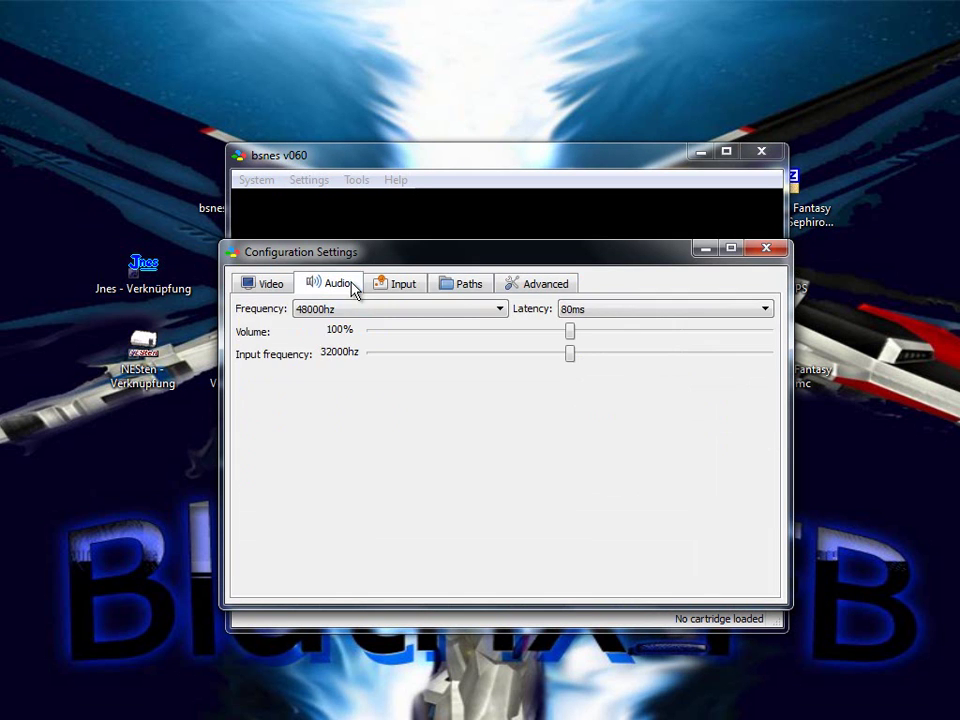
left_click(469, 286)
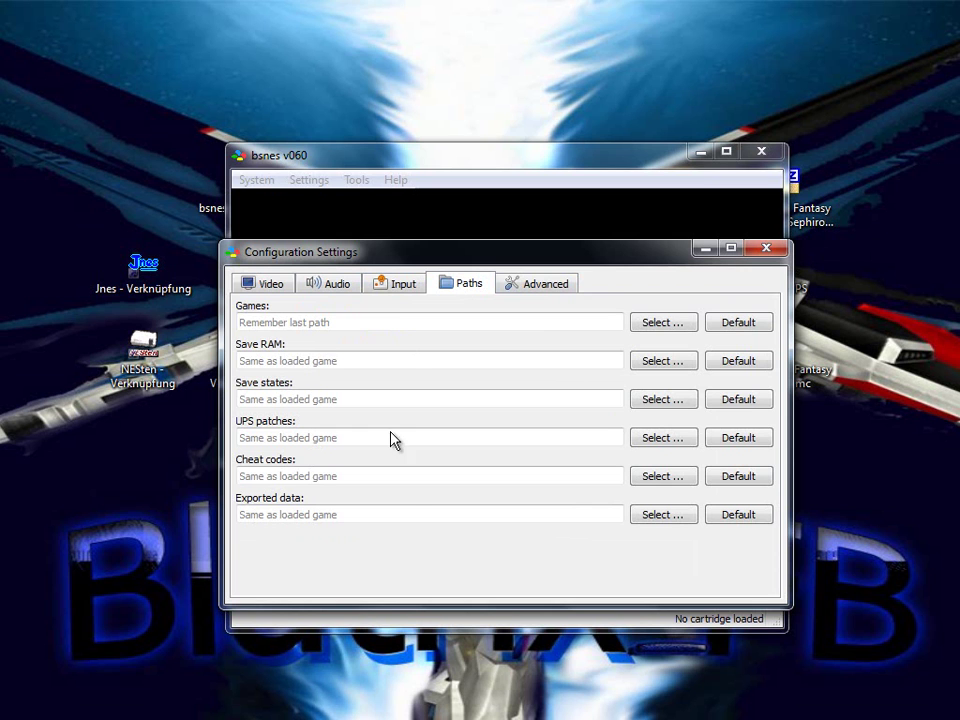
left_click(268, 284)
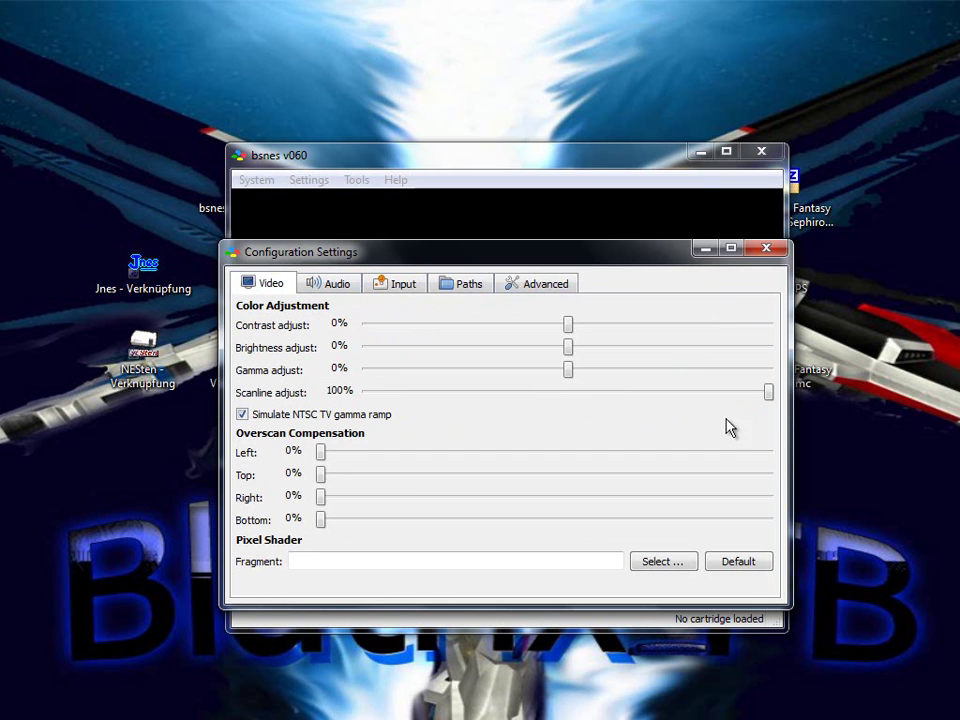
left_click(765, 250)
- Glance over the cheat, screenshot and state manager tools and close bsnes
left_click(396, 181)
mouse_move(358, 184)
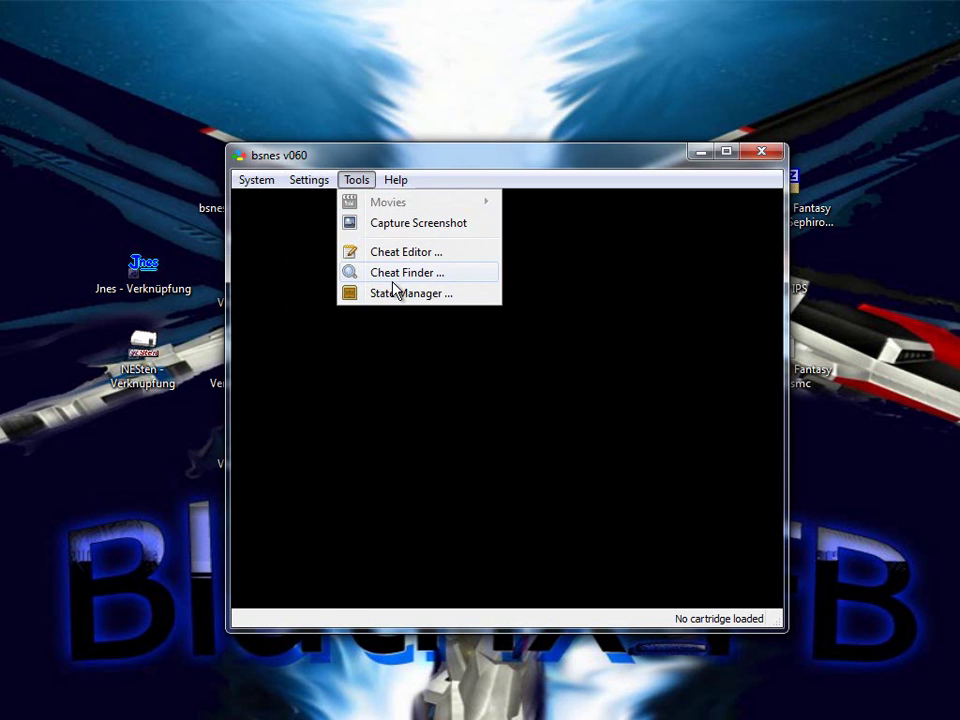
left_click(497, 366)
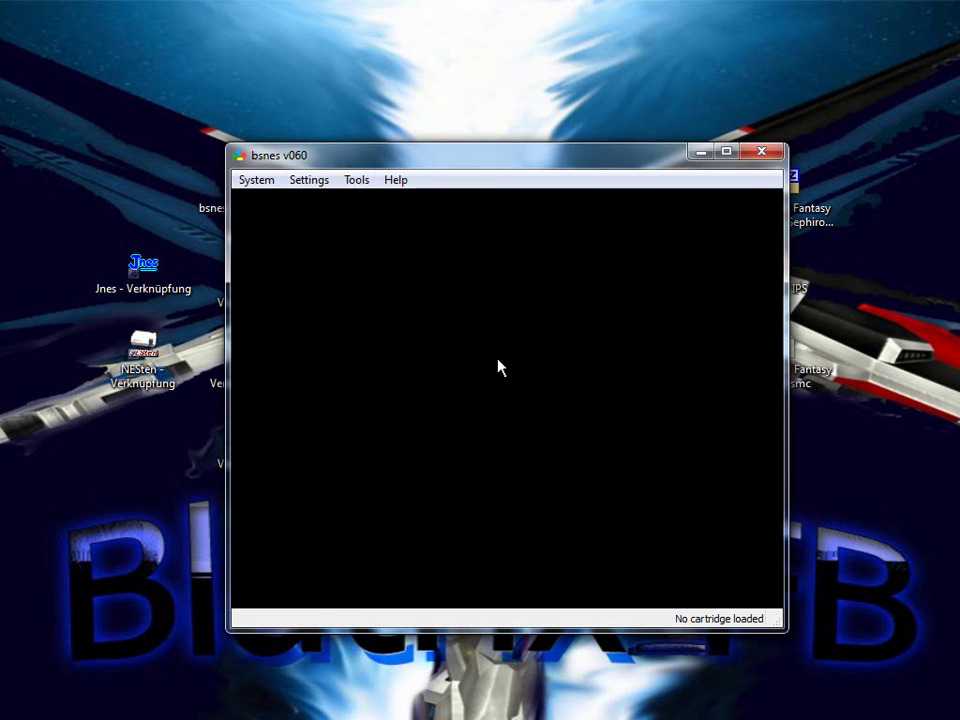
left_click(759, 152)
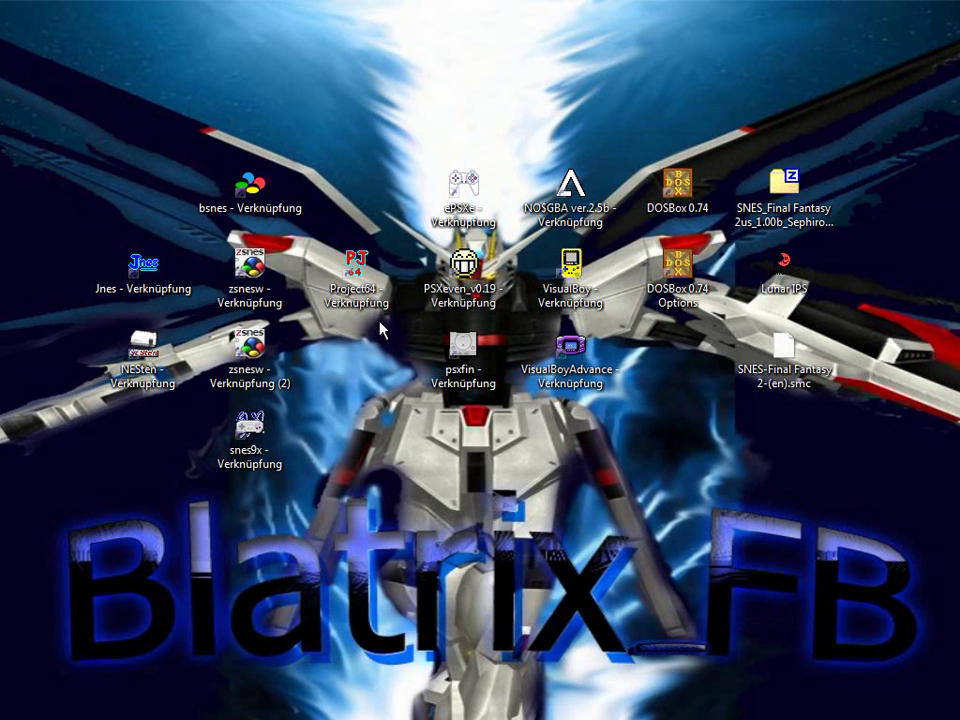
- Launch ZSNES from its first desktop shortcut and look over its miscellaneous key assignments
double_click(237, 268)
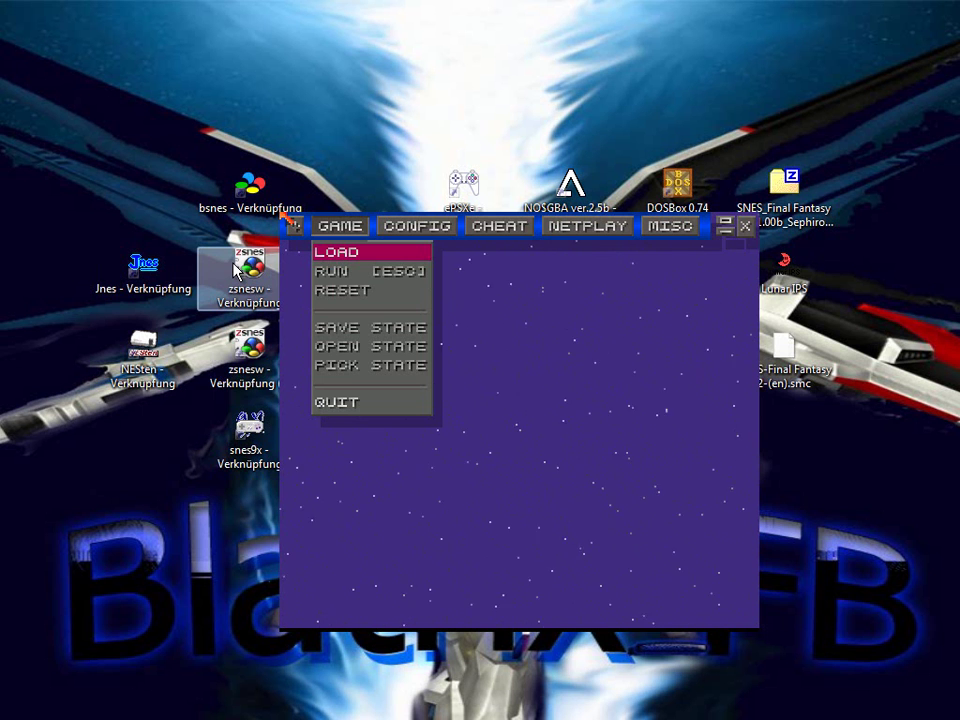
left_click(424, 440)
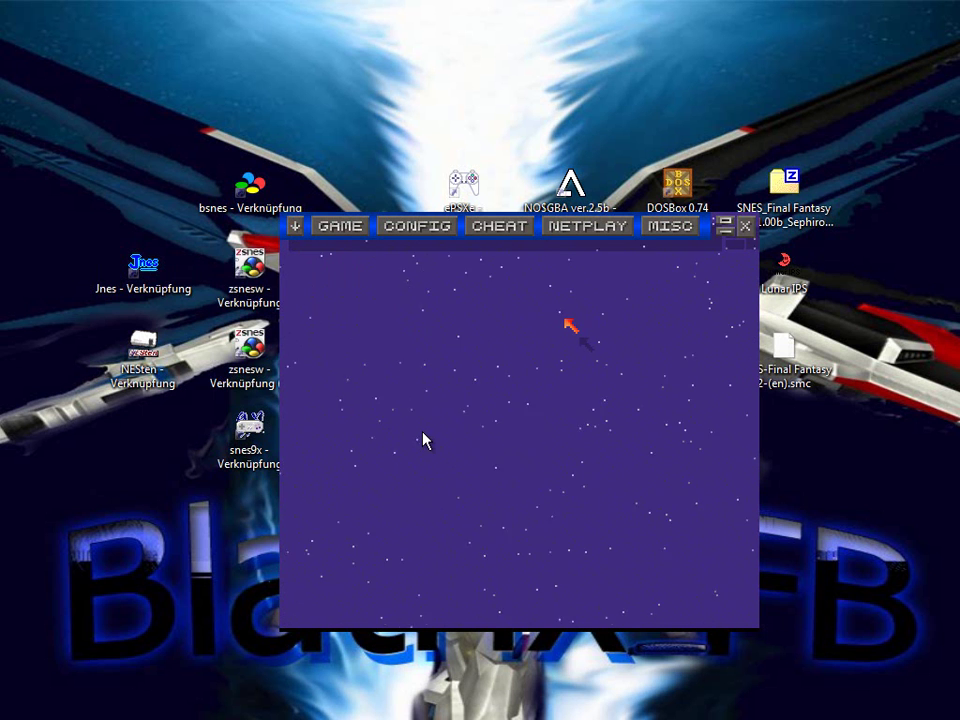
left_click(660, 227)
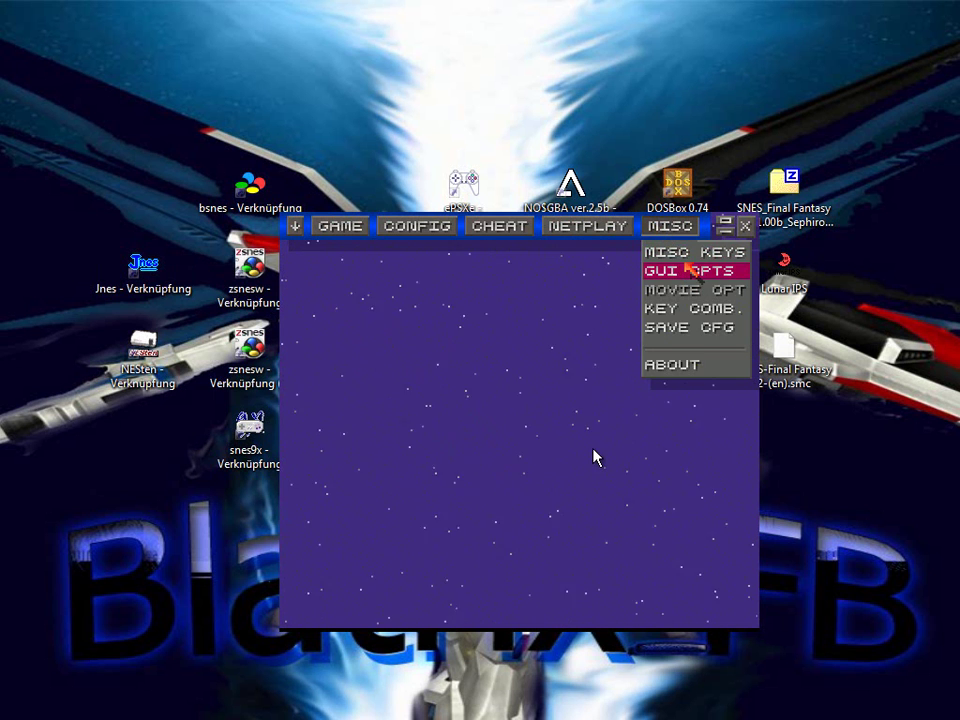
left_click(689, 251)
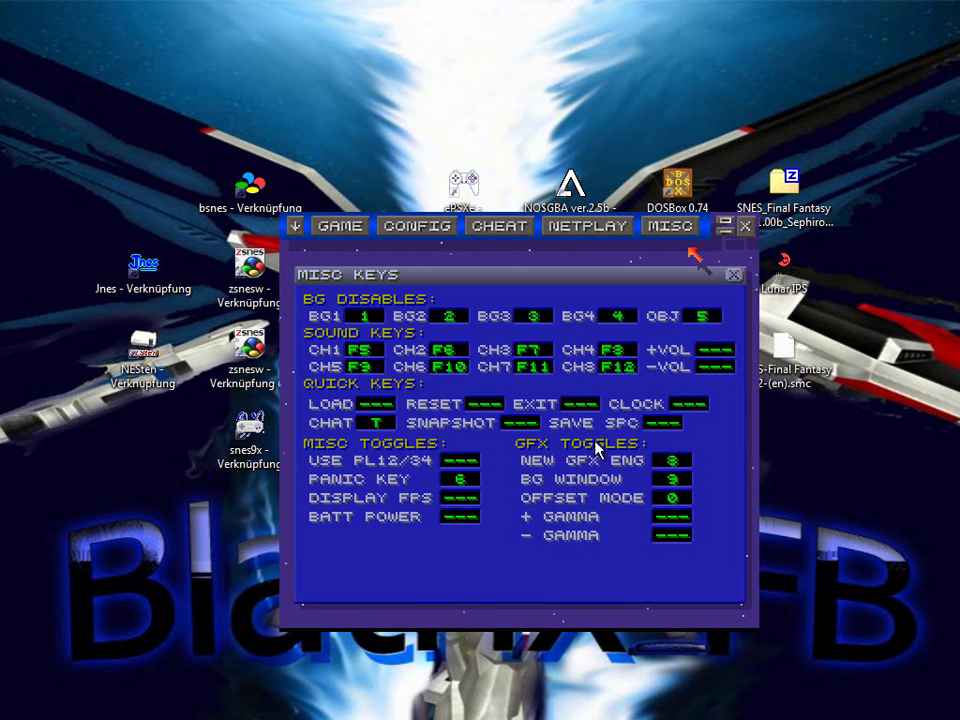
left_click(734, 274)
- Examine the ZSNES GUI options and the general system, ROM and overlay options, closing both dialogs
left_click(680, 226)
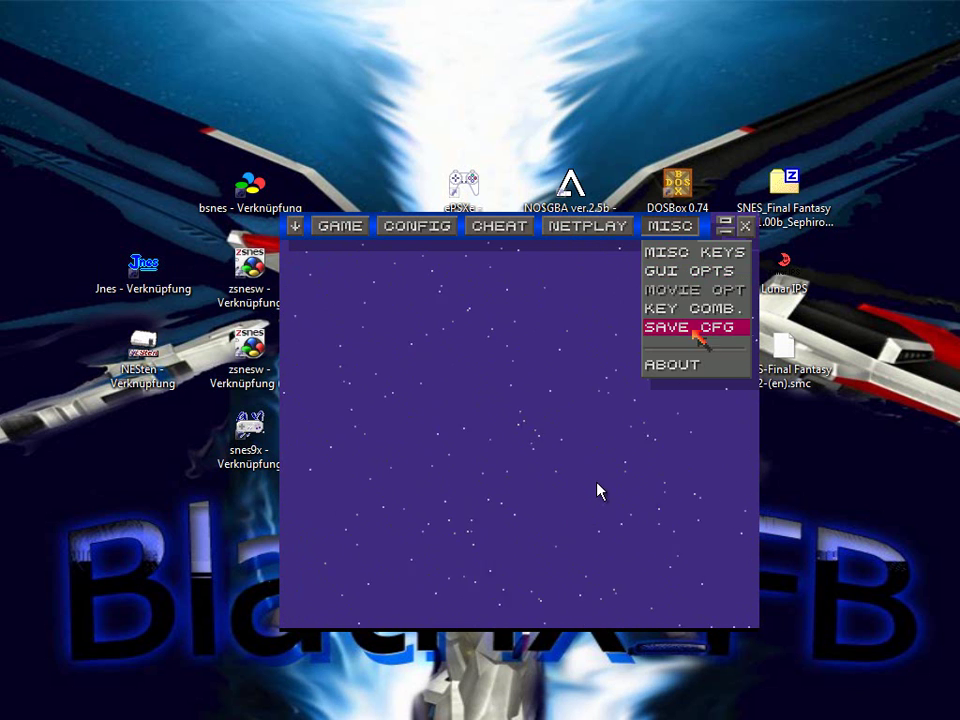
left_click(690, 270)
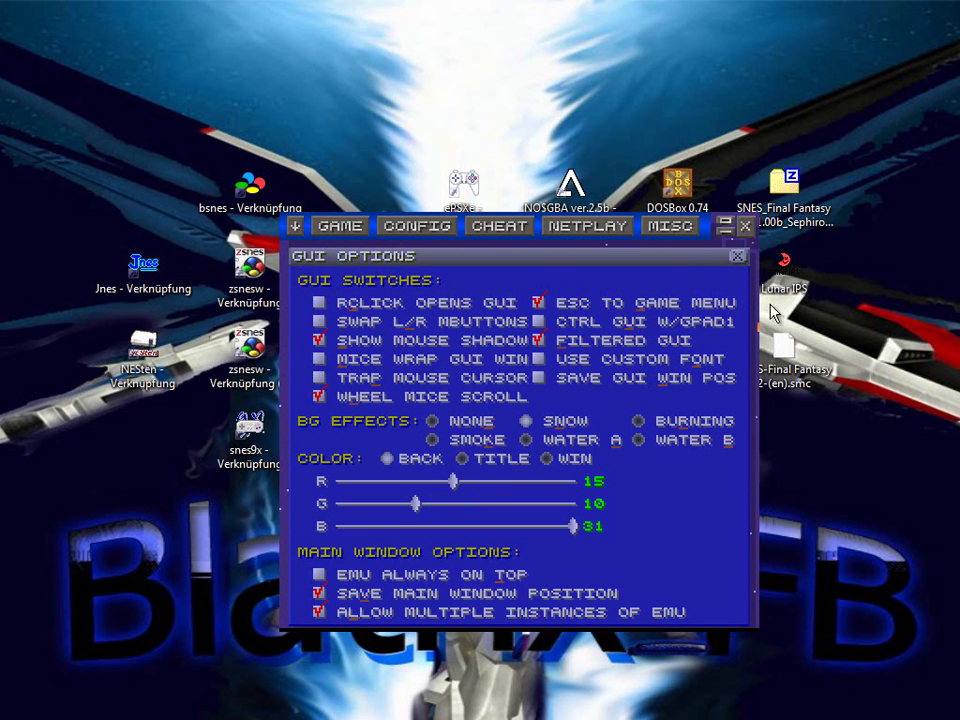
left_click(738, 256)
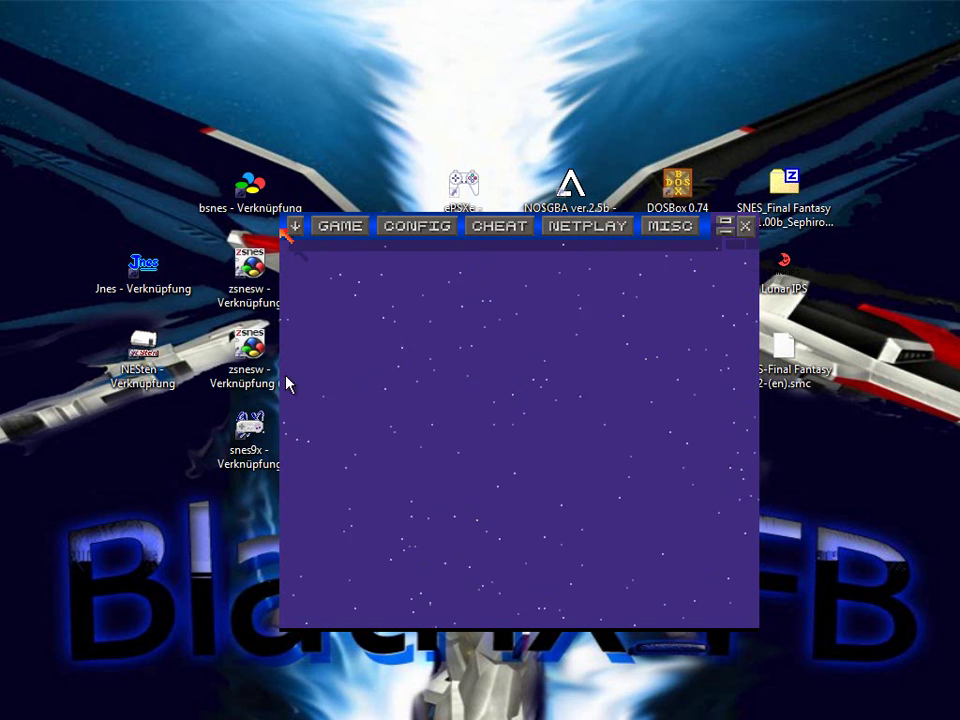
left_click(417, 226)
left_click(419, 345)
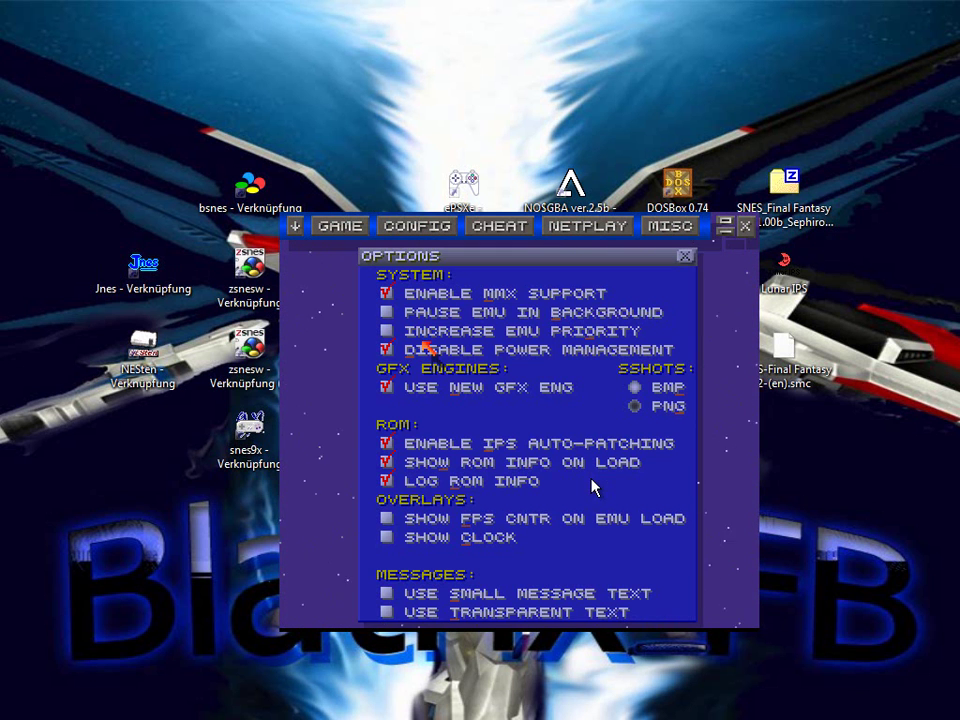
left_click(685, 256)
- Review the miscellaneous key assignments and the GUI switches, background effects and colour settings, closing each dialog
left_click(680, 231)
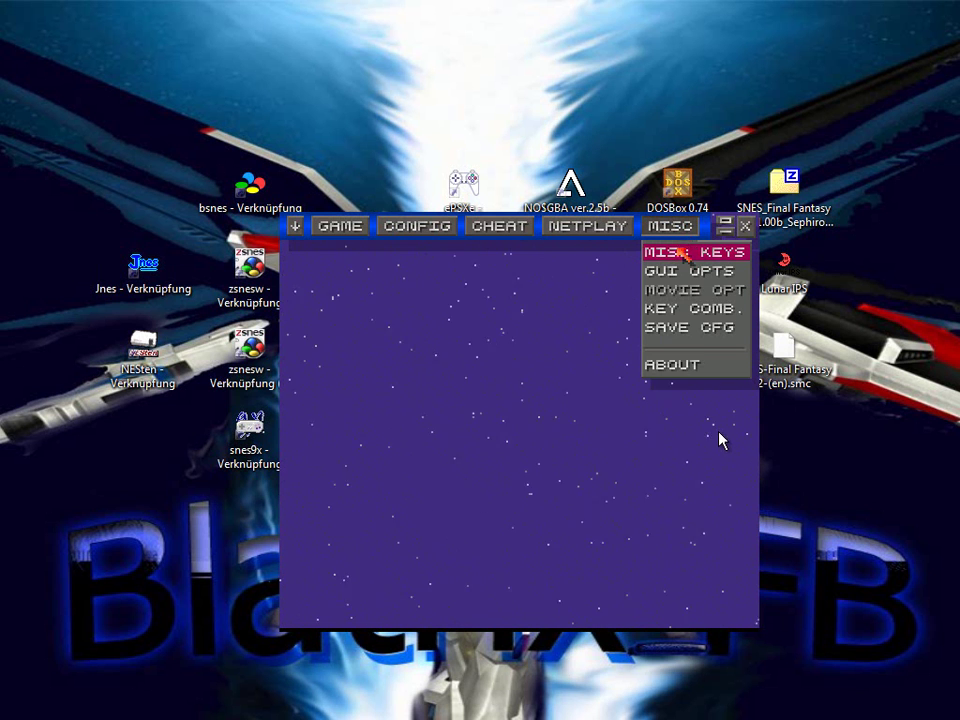
left_click(685, 253)
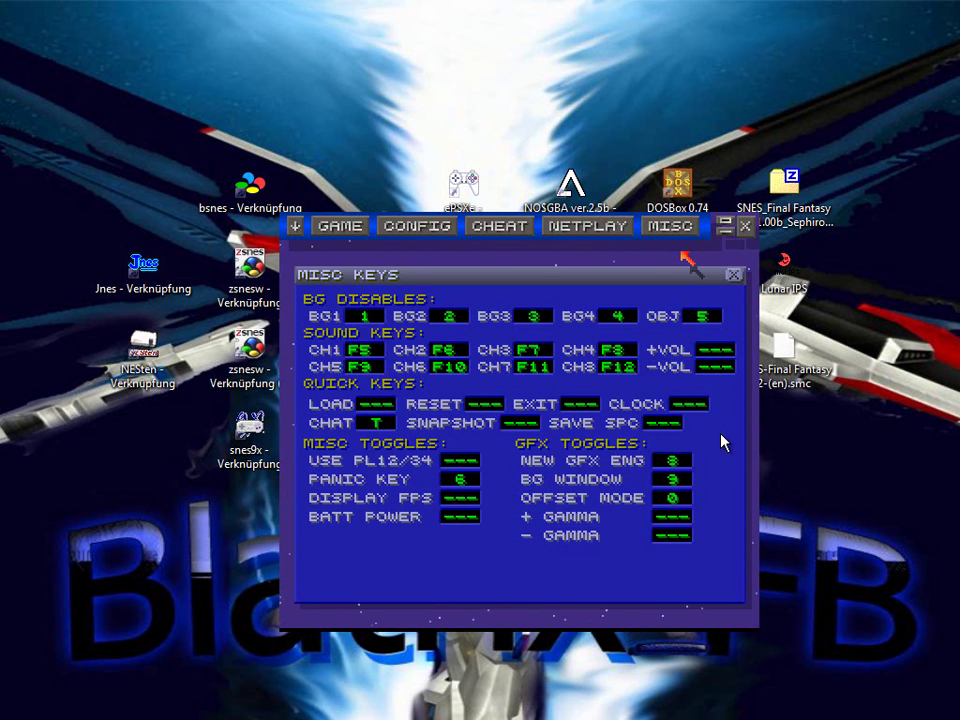
left_click(736, 274)
left_click(681, 228)
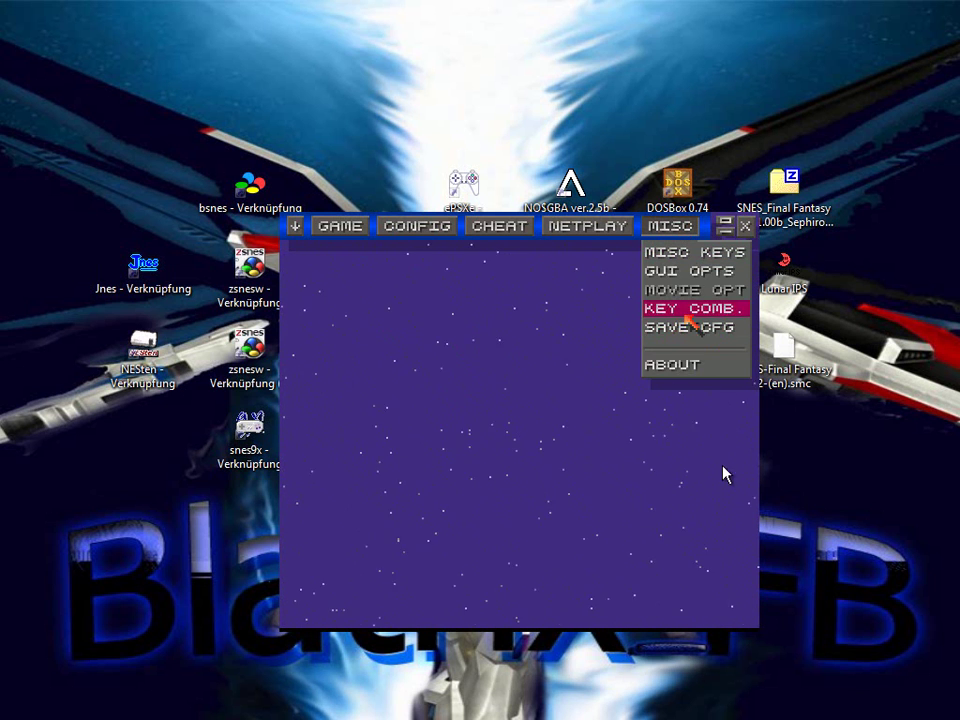
left_click(689, 274)
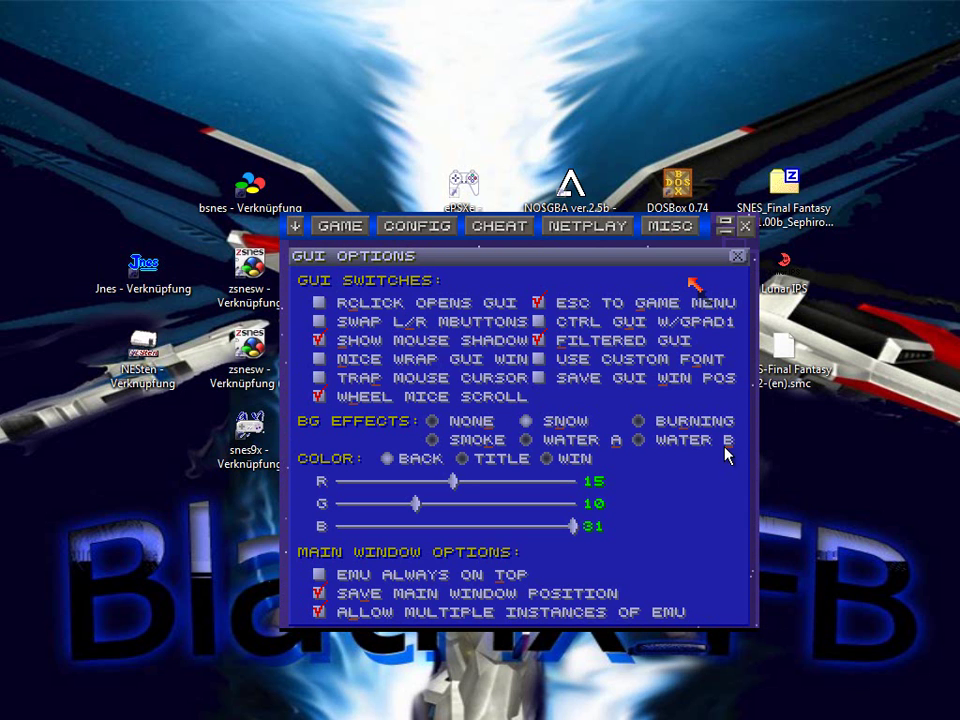
left_click(742, 264)
- Look over the video modes and custom resolution setting, and close the video configuration
left_click(430, 222)
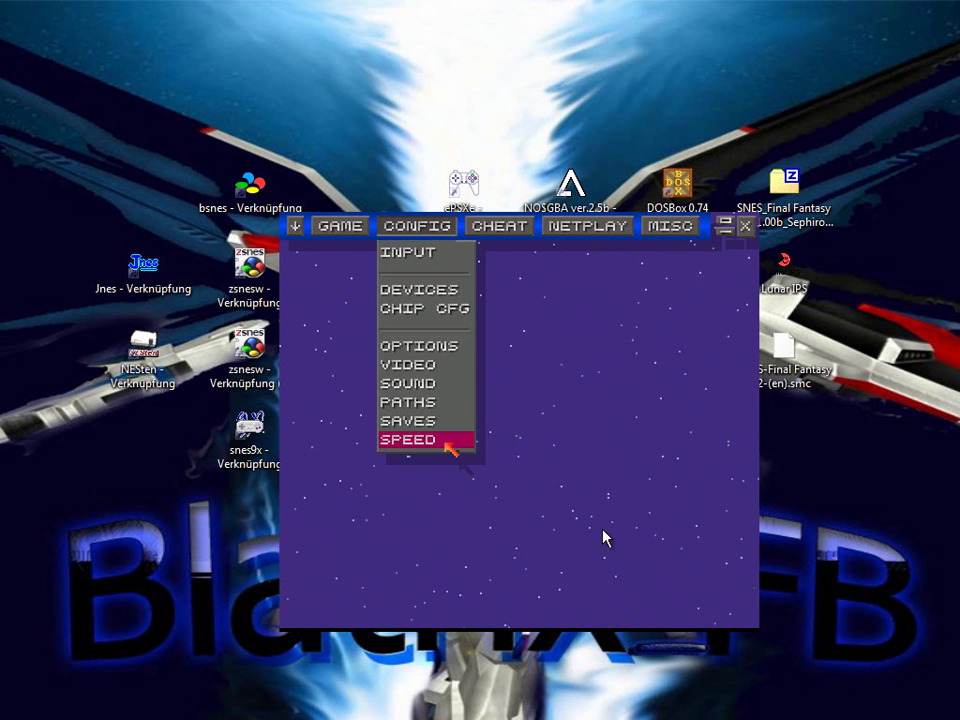
left_click(421, 366)
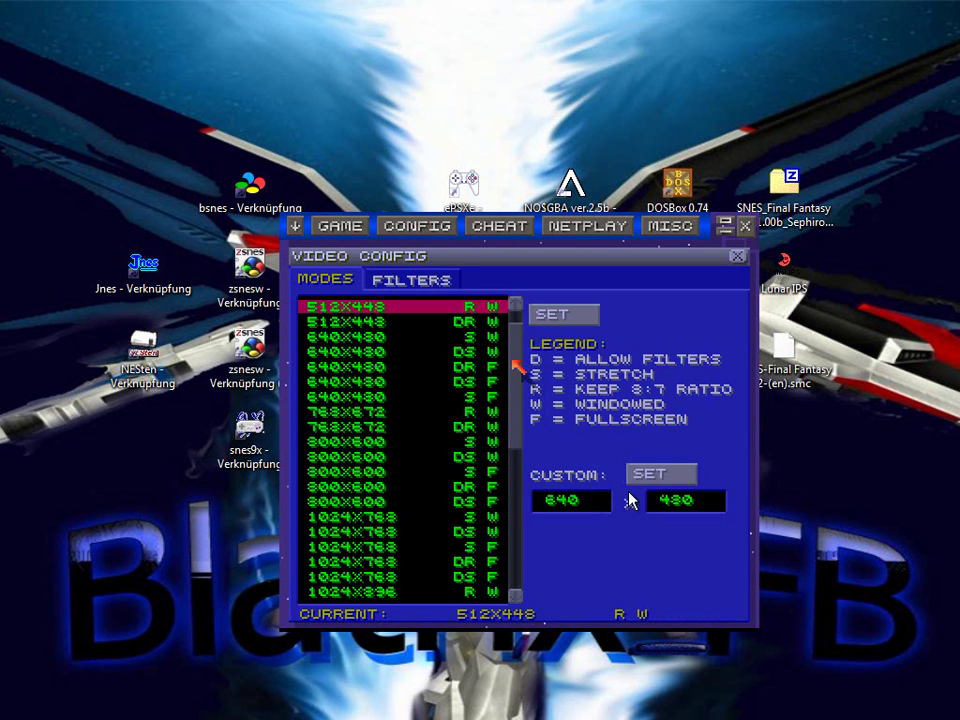
left_click(742, 257)
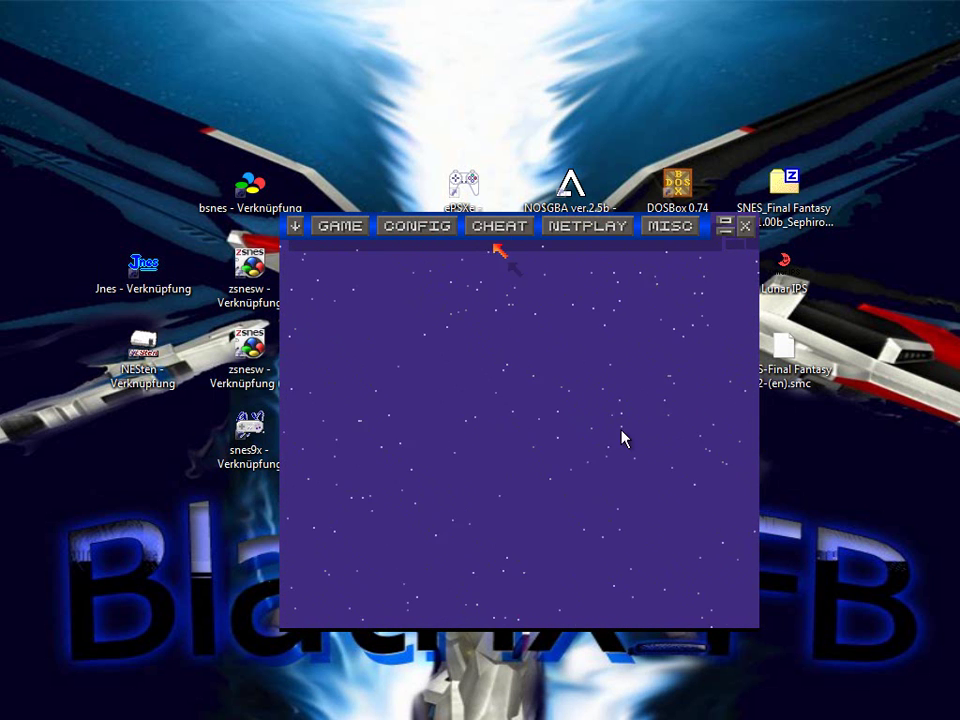
- Glance at the game commands, check the device and key mapping for input device #1, and close the dialog
left_click(343, 230)
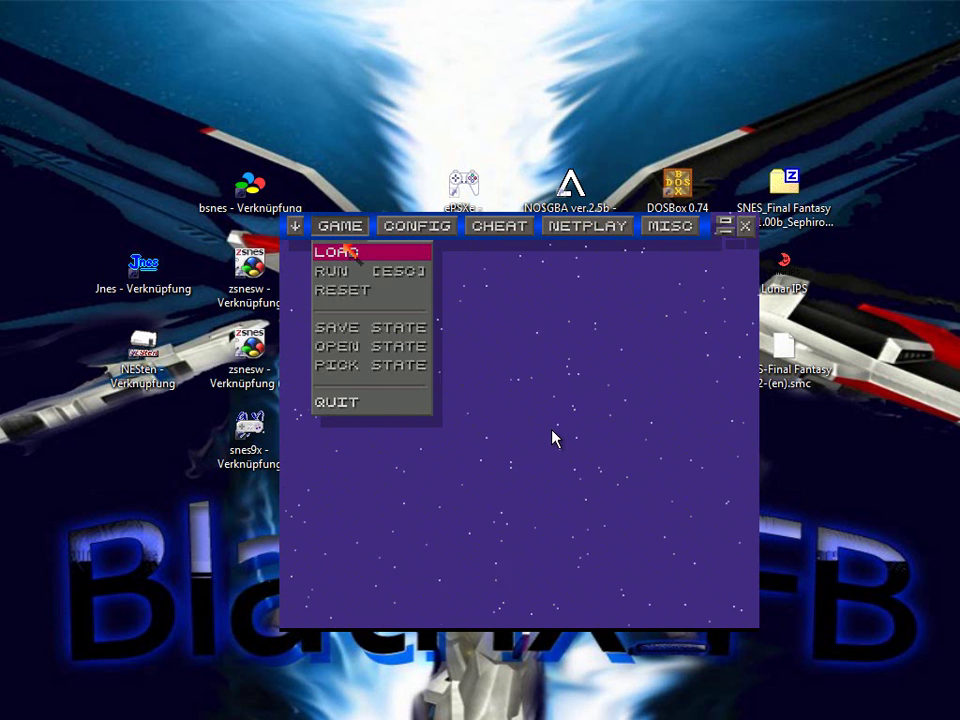
left_click(423, 222)
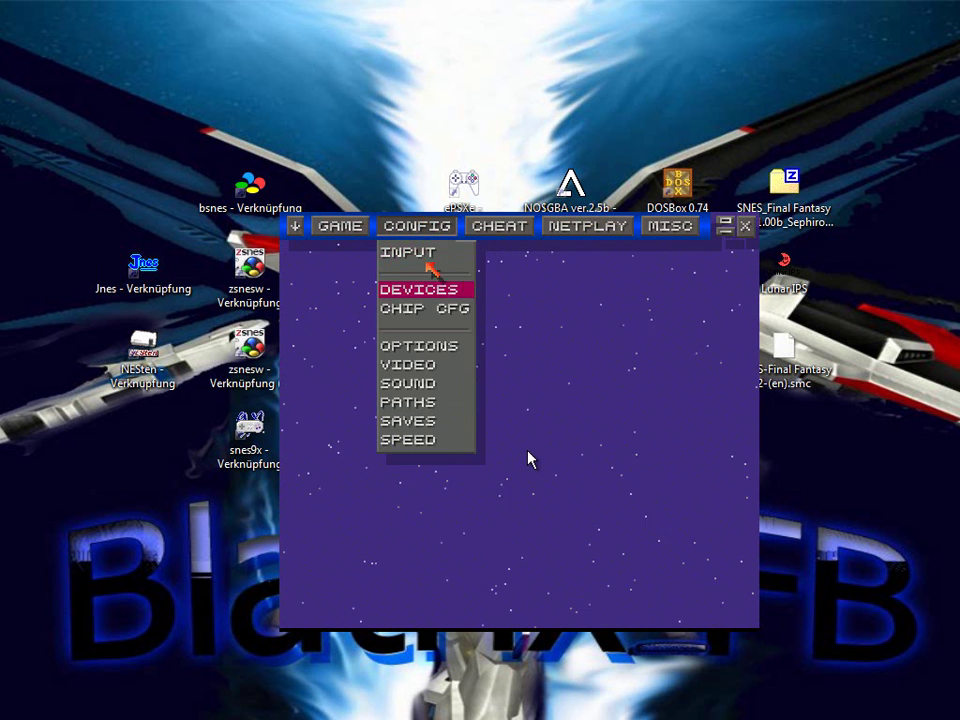
left_click(421, 254)
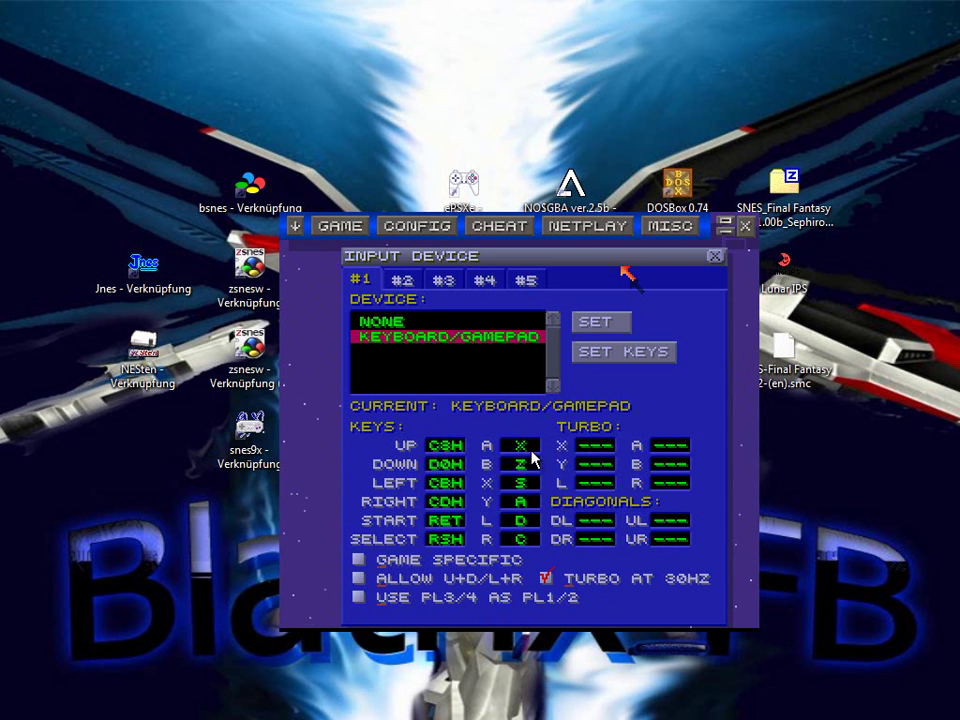
left_click(714, 256)
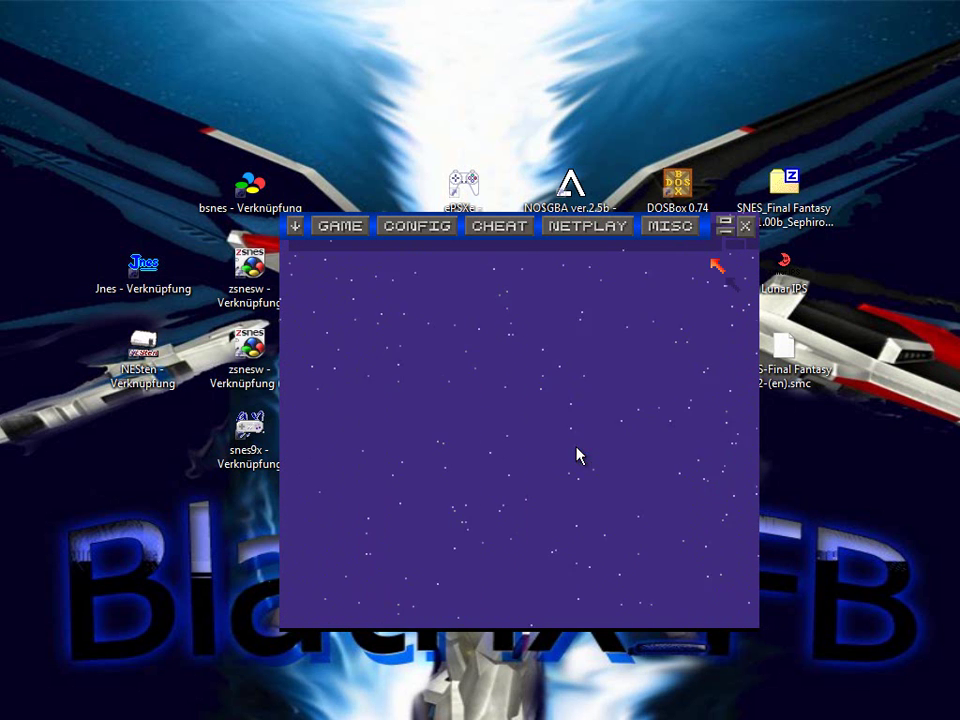
- Inspect the device choices for both controller ports and the Super System chip switches, closing both dialogs
left_click(422, 226)
left_click(440, 290)
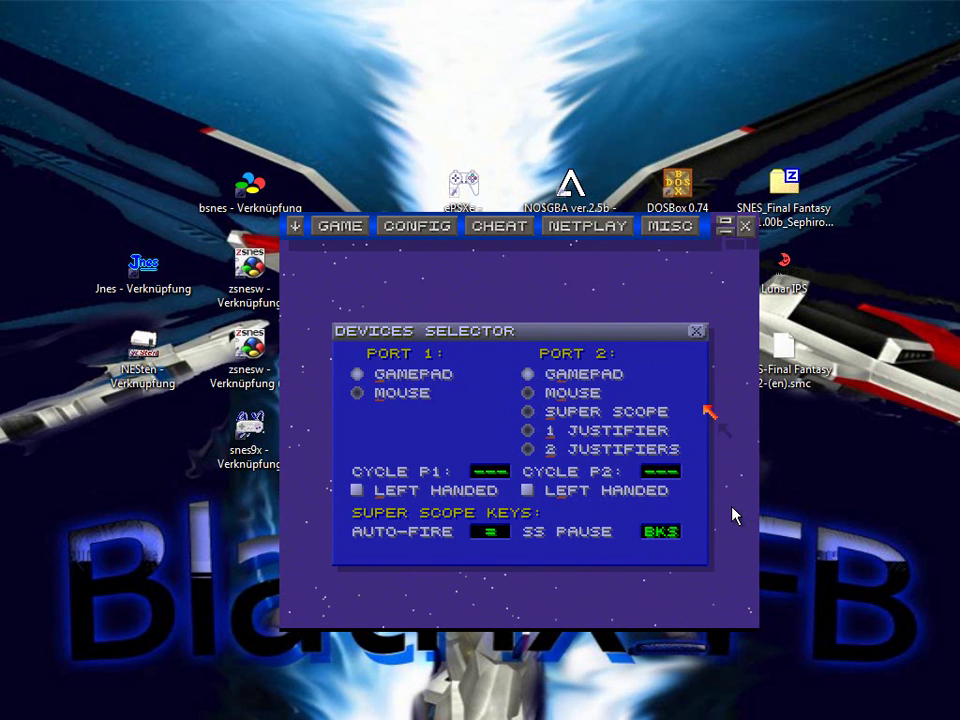
left_click(696, 333)
left_click(418, 228)
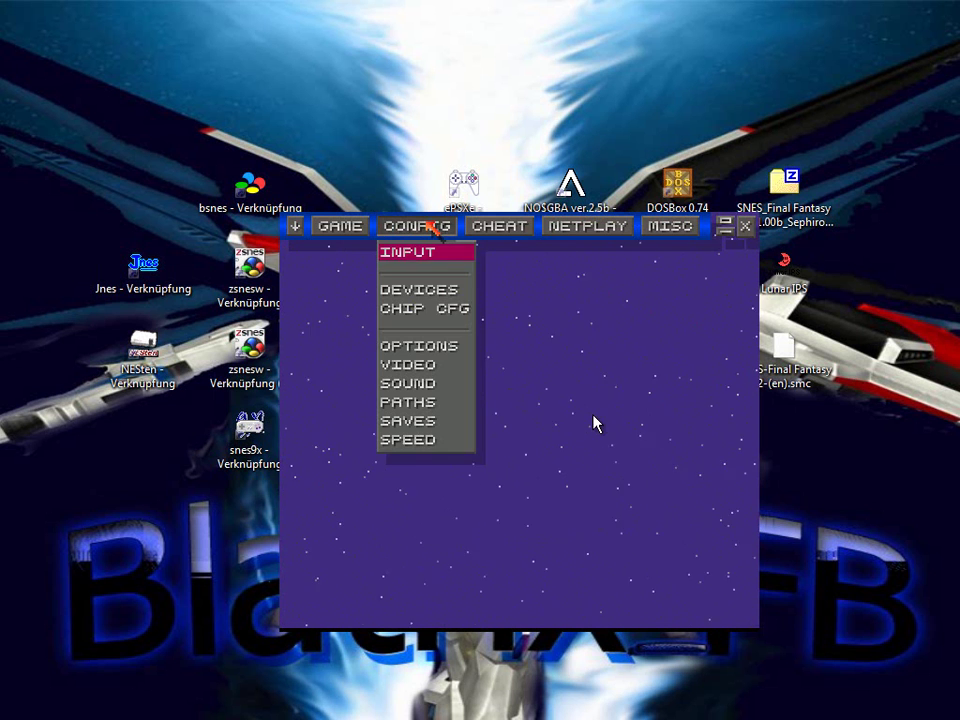
left_click(445, 307)
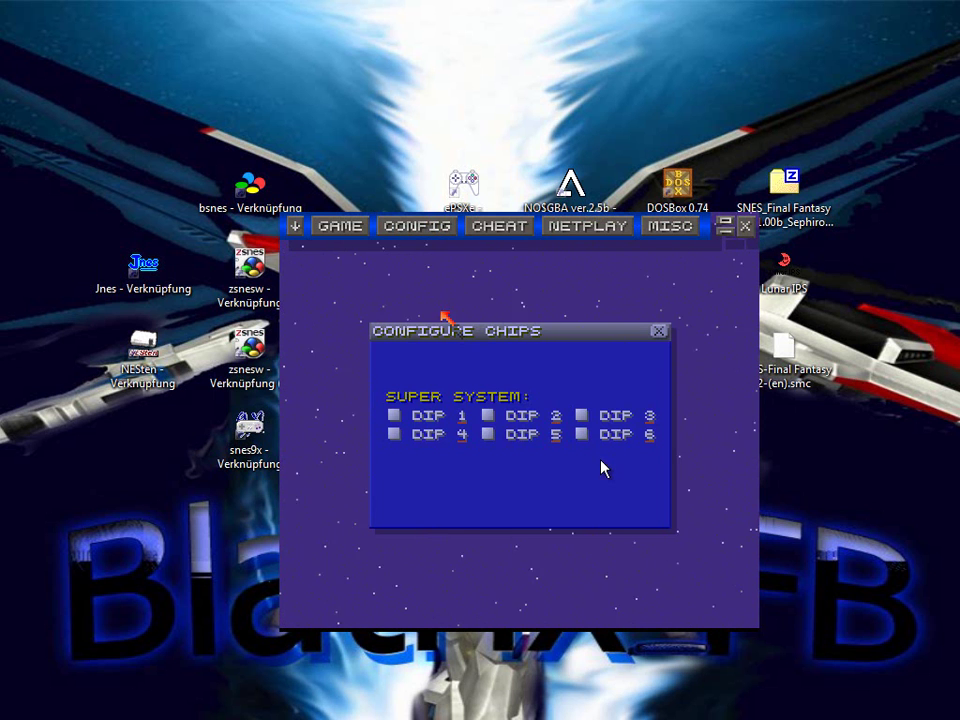
left_click(658, 331)
- Open the general options to examine the system, graphics engine, ROM, overlay and message settings
left_click(418, 228)
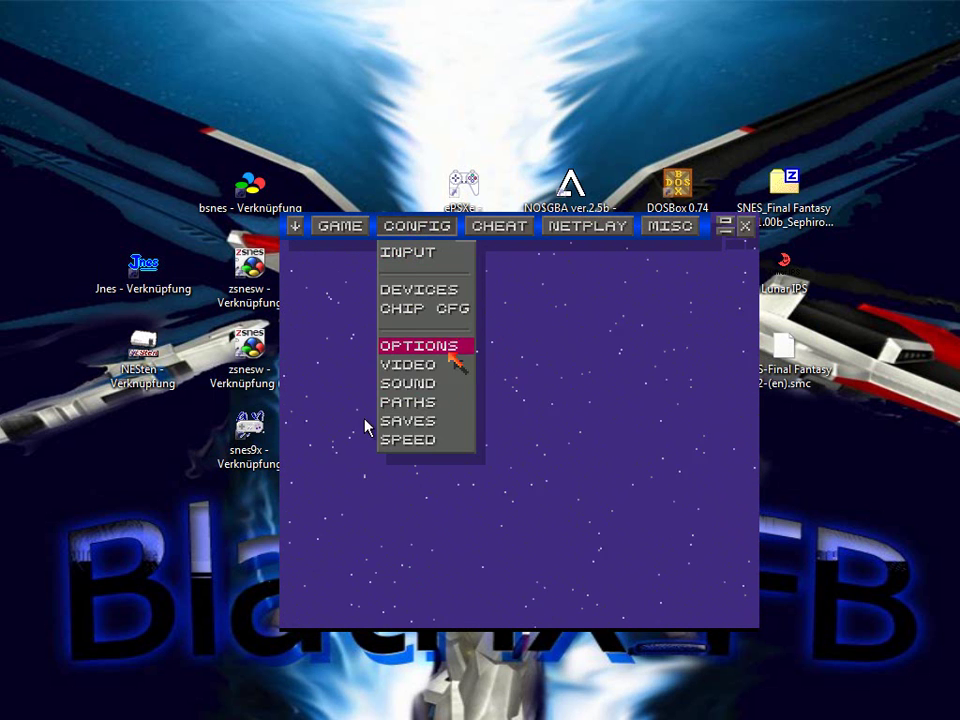
left_click(451, 345)
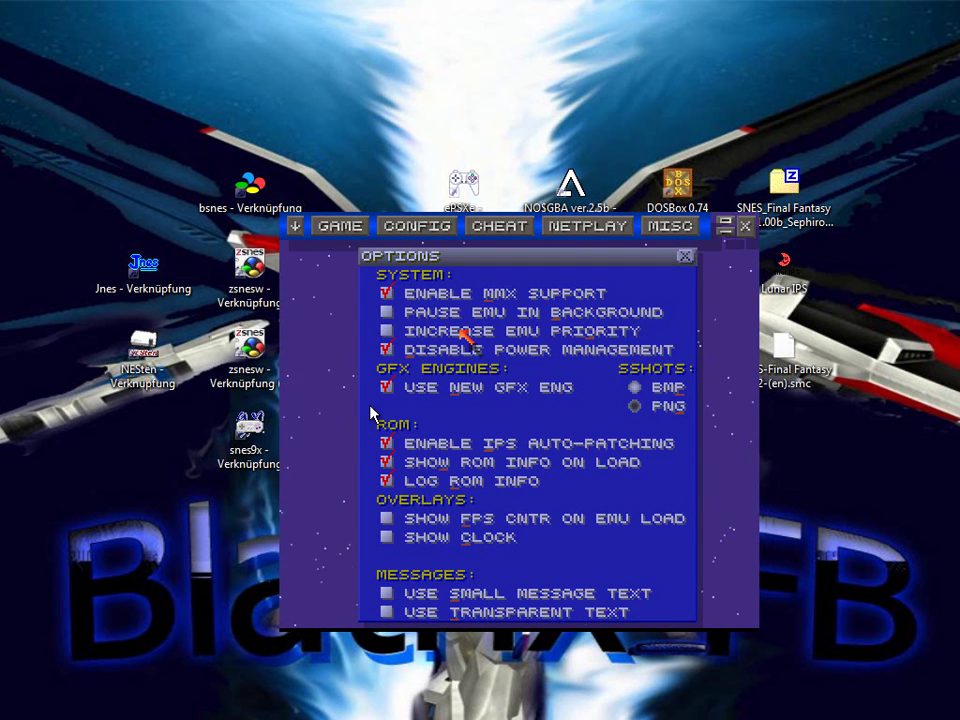